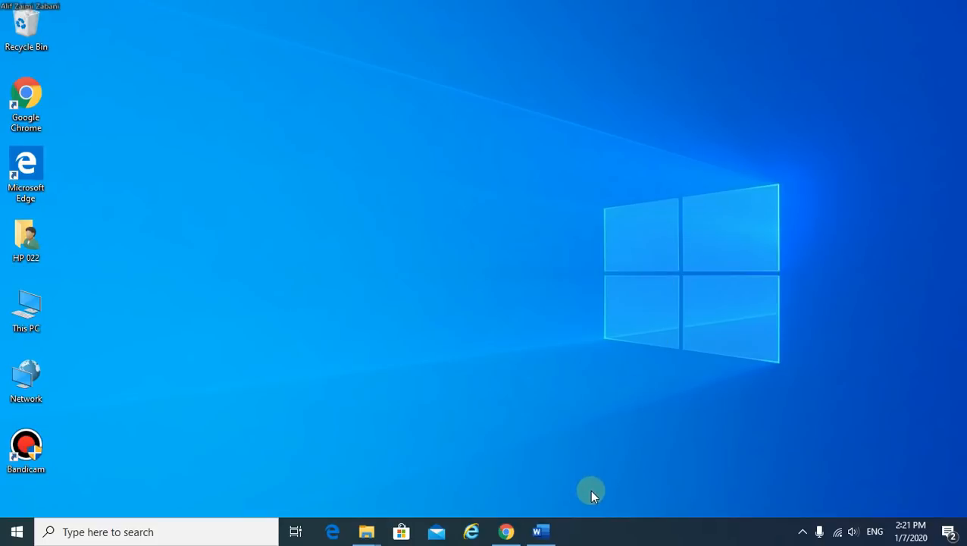
Switch to the blank Word document and generate sample paragraphs with =rand()
{"action": "left_click", "coordinate": [542, 532]}
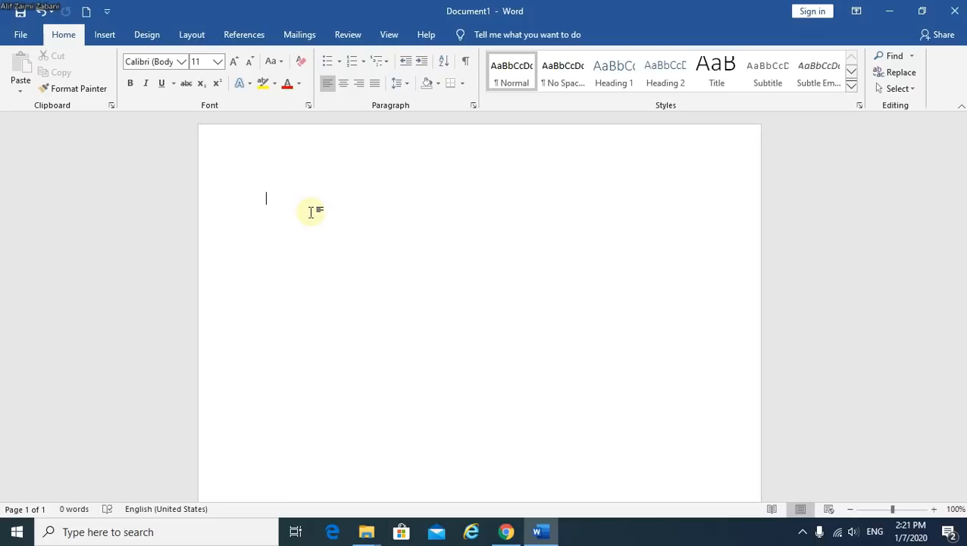
{"action": "type", "text": "="}
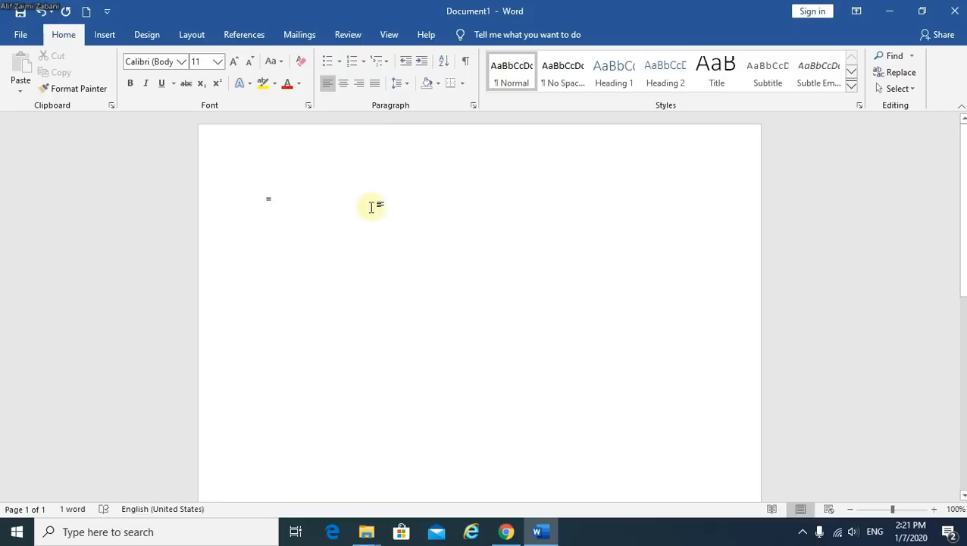
{"action": "type", "text": "rand"}
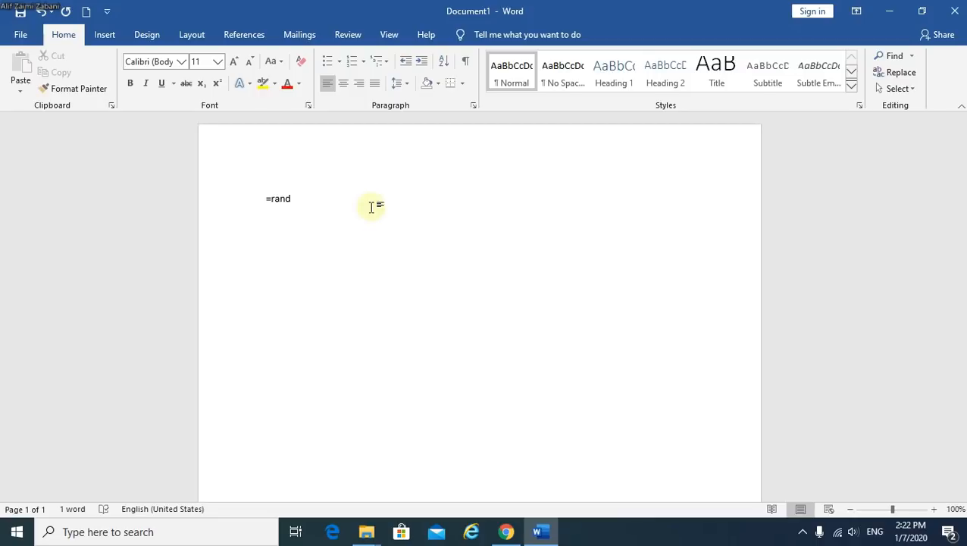
{"action": "type", "text": "()"}
{"action": "key", "text": "Return"}
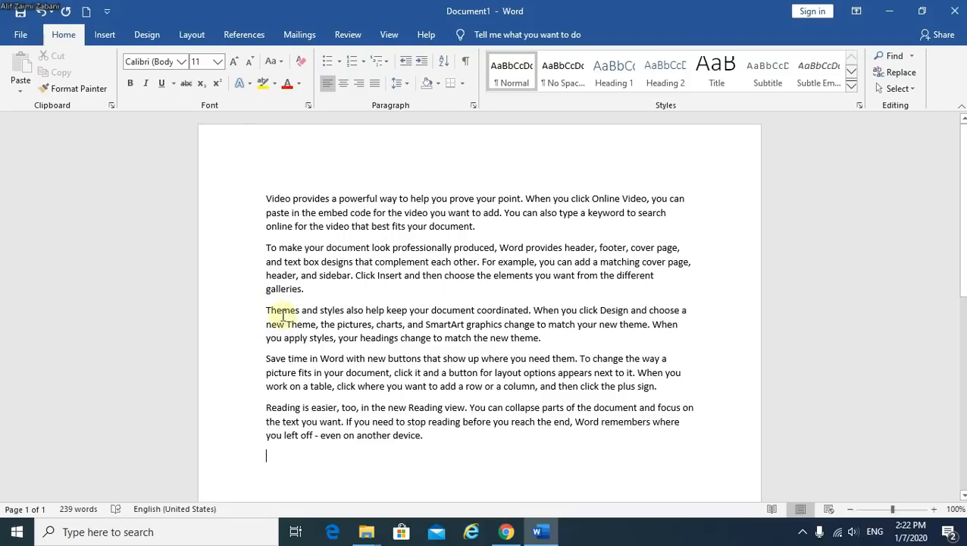
{"action": "left_click_drag", "start_coordinate": [267, 309], "coordinate": [545, 343]}
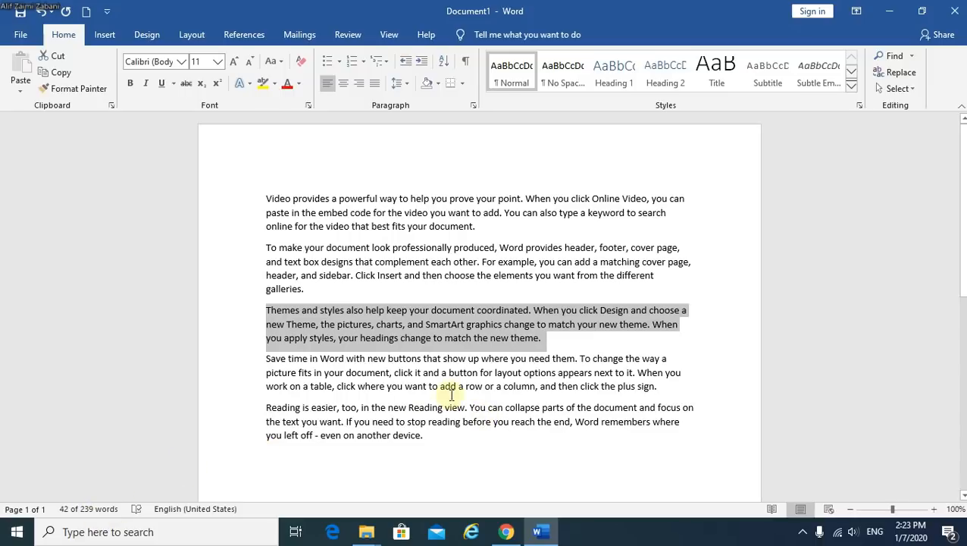
{"action": "left_click", "coordinate": [509, 338]}
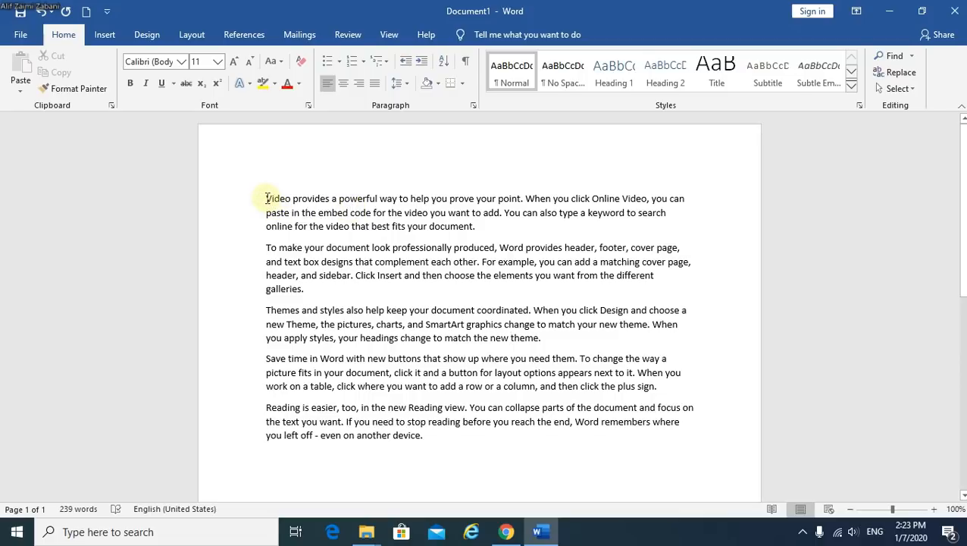
Set the font of the opening words "Video provides a powerful" in the first paragraph to Times New Roman
{"action": "left_click_drag", "start_coordinate": [266, 198], "coordinate": [378, 198]}
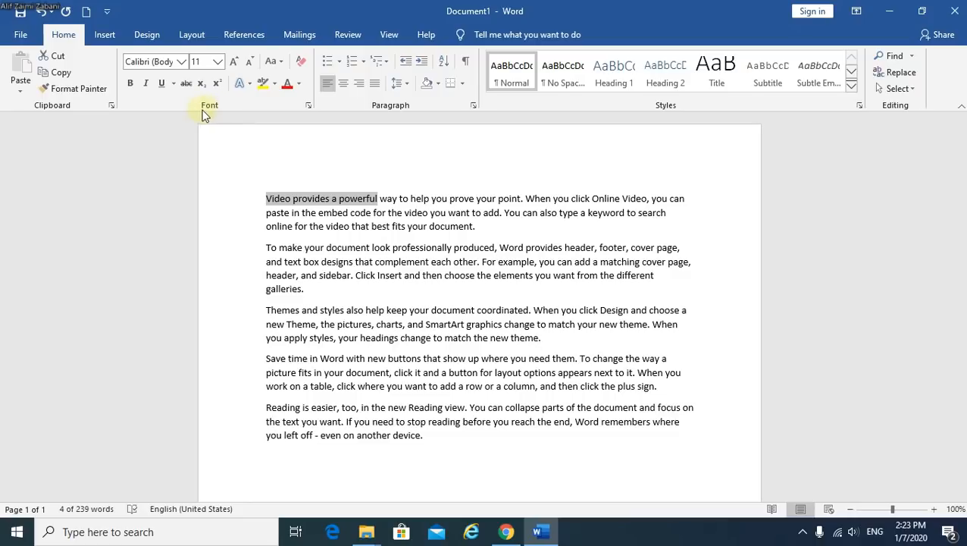
{"action": "left_click", "coordinate": [183, 66]}
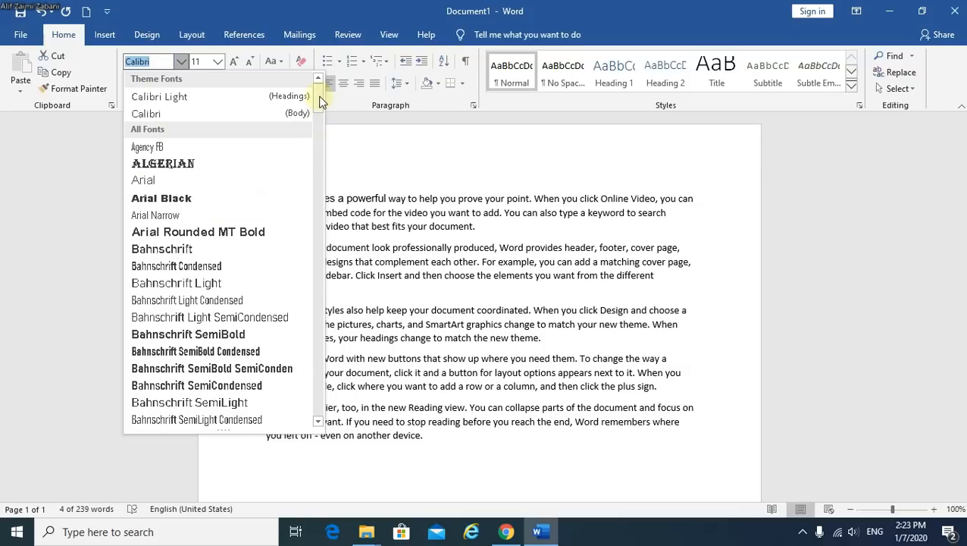
{"action": "left_click_drag", "start_coordinate": [319, 97], "coordinate": [311, 388]}
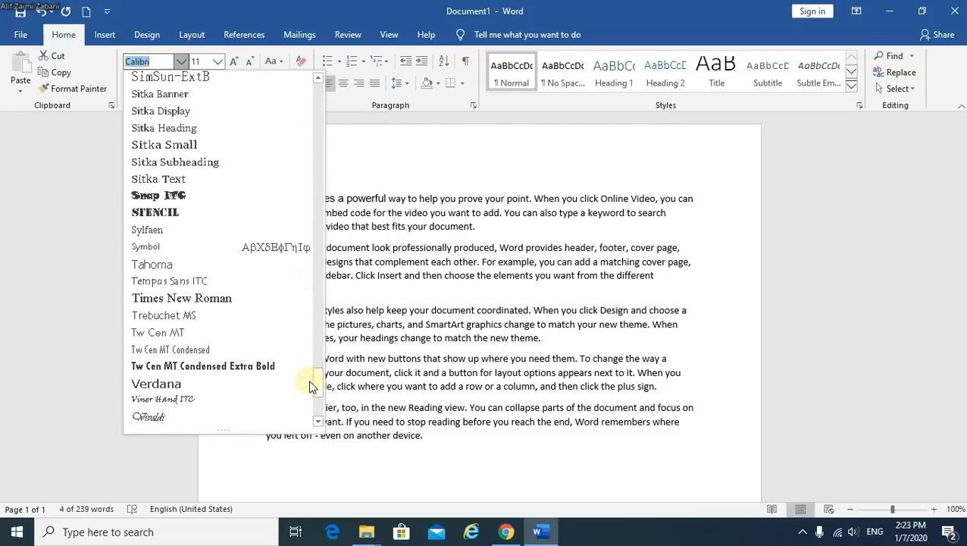
{"action": "left_click", "coordinate": [214, 301]}
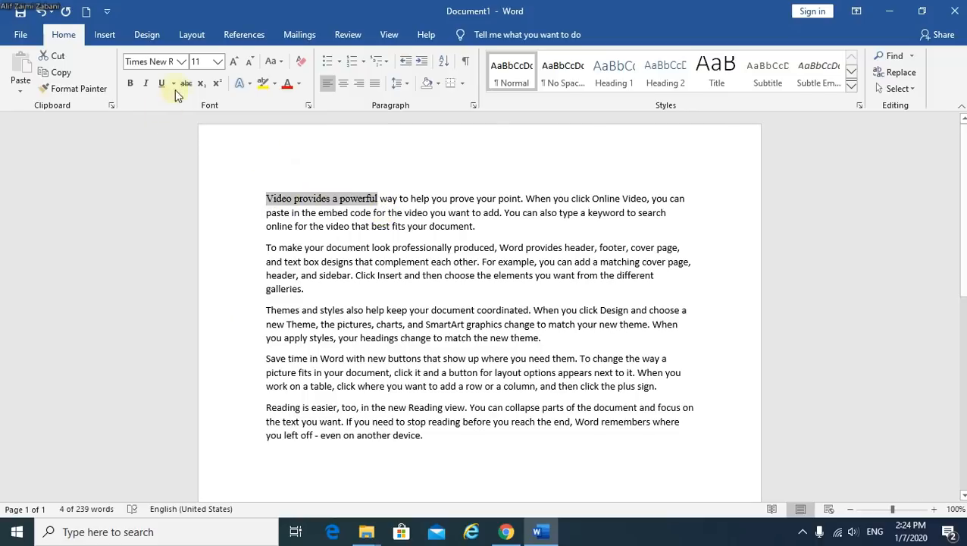
Change the font of the words "Video provides a powerful" to Arial and set their size to 14
{"action": "left_click", "coordinate": [182, 61]}
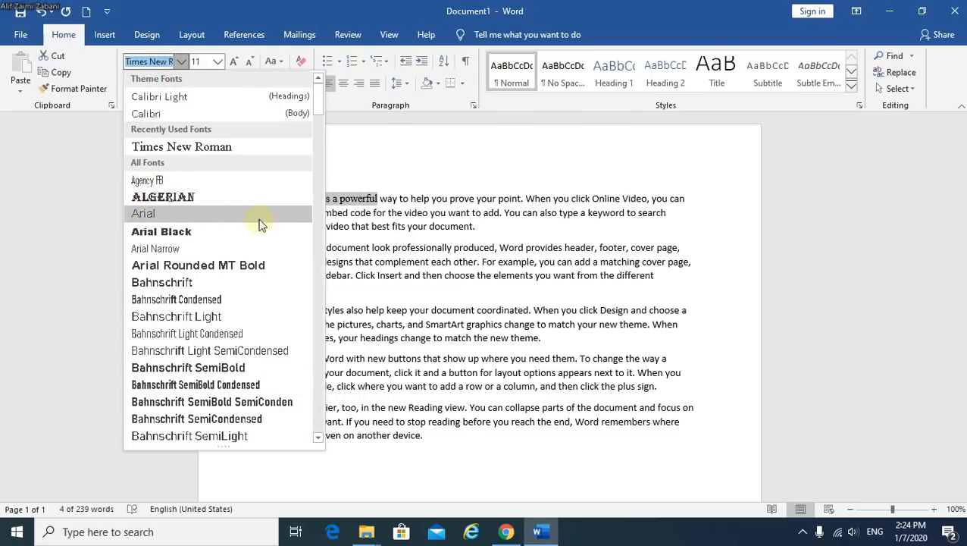
{"action": "left_click", "coordinate": [191, 215]}
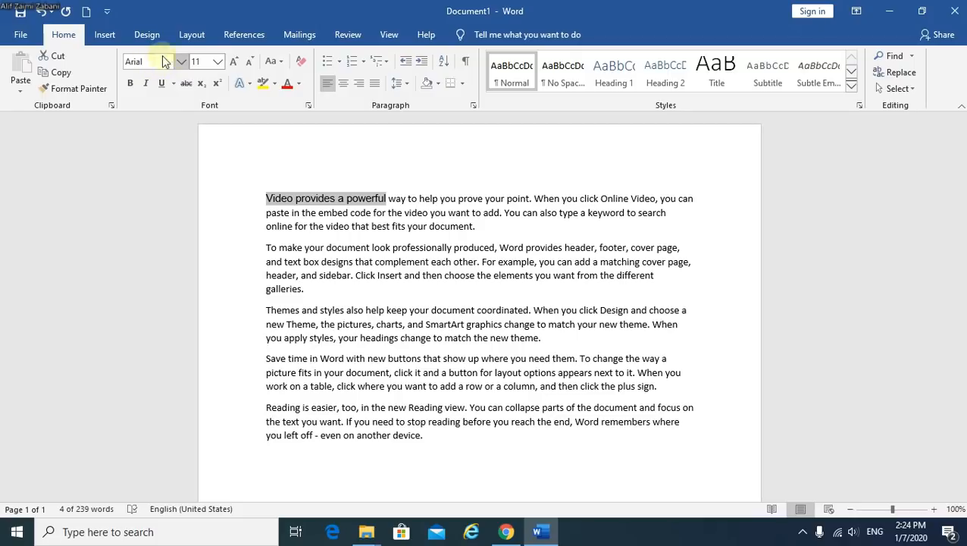
{"action": "left_click", "coordinate": [218, 64]}
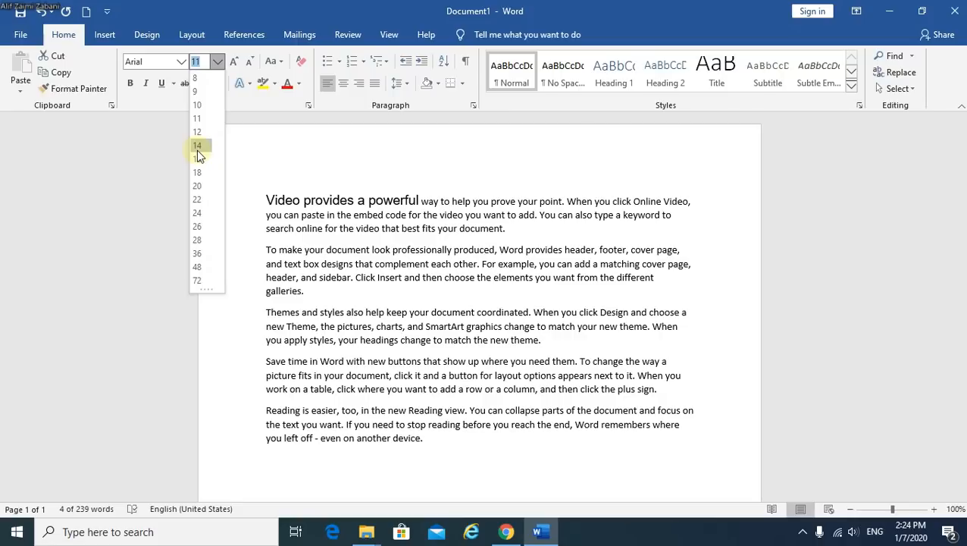
{"action": "left_click", "coordinate": [197, 151]}
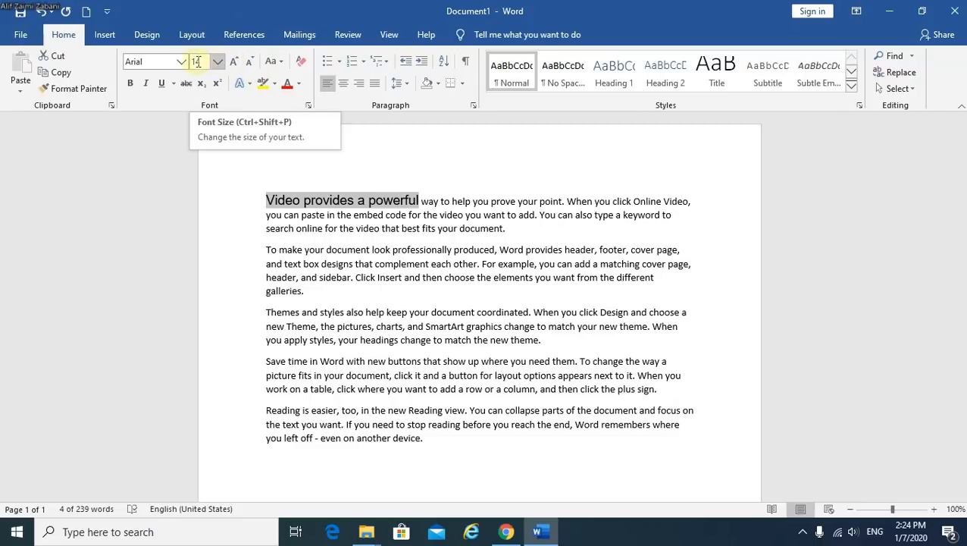
Grow and shrink the font size of "Video provides a powerful" in increments, ending at size 18
{"action": "left_click", "coordinate": [236, 66]}
{"action": "left_click", "coordinate": [236, 66]}
{"action": "left_click", "coordinate": [236, 66]}
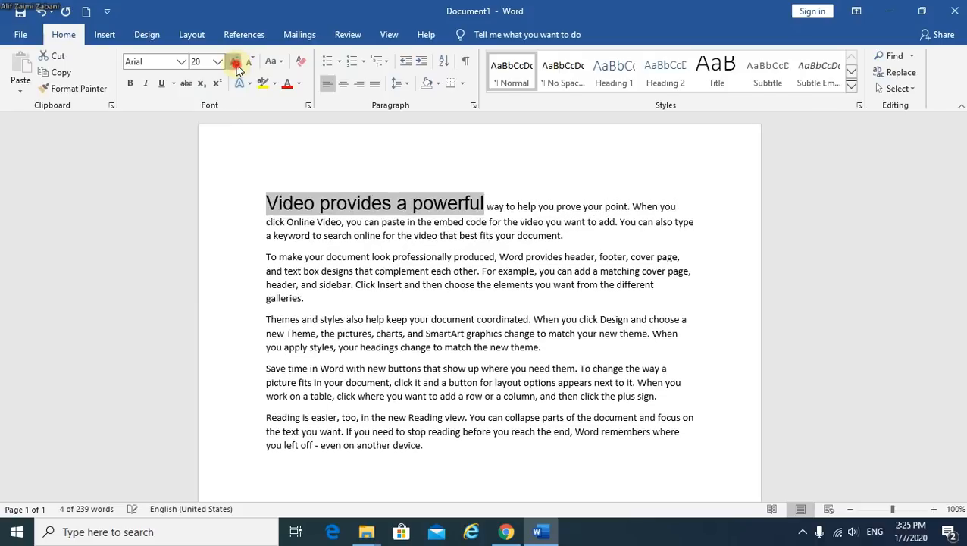
{"action": "left_click", "coordinate": [236, 65]}
{"action": "left_click", "coordinate": [249, 65]}
{"action": "left_click", "coordinate": [249, 65]}
{"action": "left_click", "coordinate": [249, 65]}
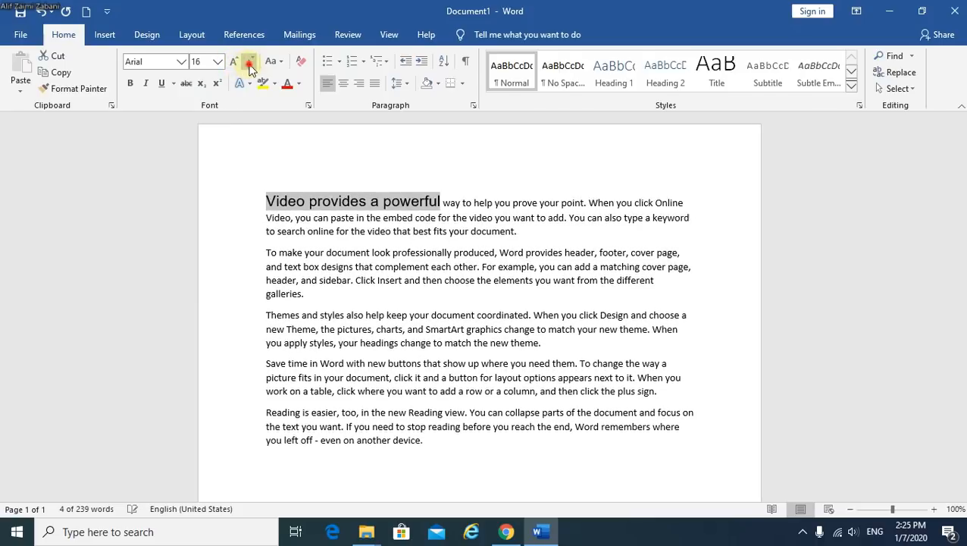
{"action": "left_click", "coordinate": [249, 65]}
{"action": "left_click", "coordinate": [249, 65]}
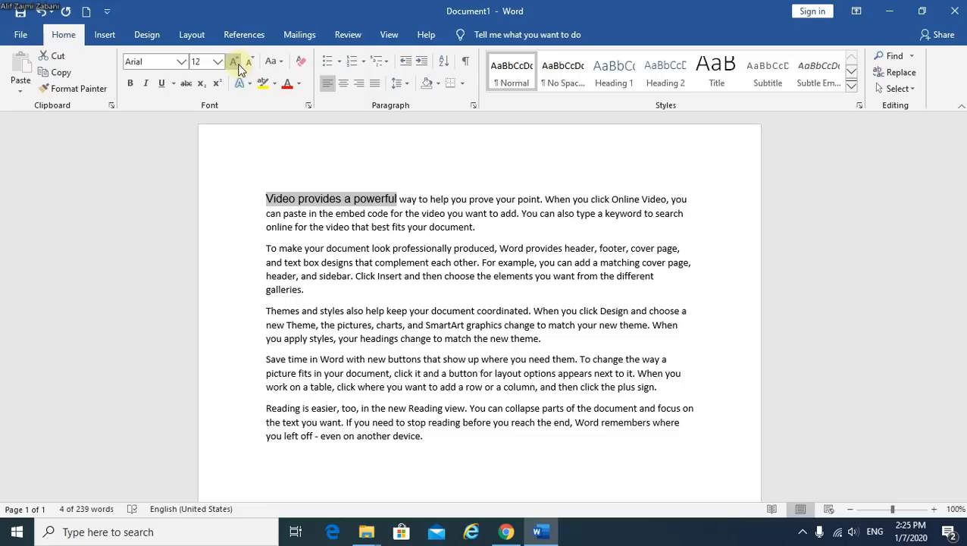
{"action": "left_click", "coordinate": [235, 66]}
{"action": "left_click", "coordinate": [250, 66]}
{"action": "left_click", "coordinate": [249, 65]}
{"action": "left_click", "coordinate": [237, 65]}
{"action": "left_click", "coordinate": [237, 65]}
{"action": "left_click", "coordinate": [237, 65]}
{"action": "left_click", "coordinate": [237, 65]}
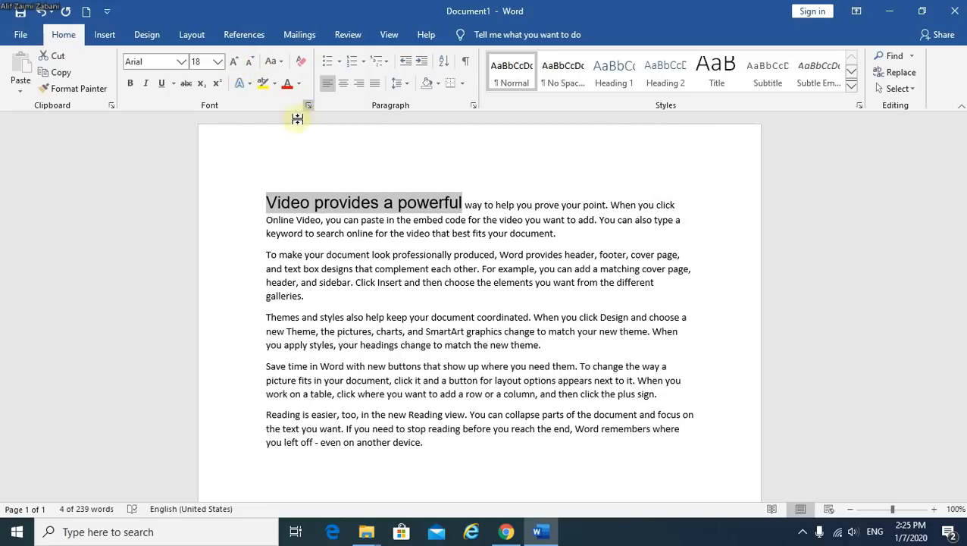
Change the case of the words "Video provides a powerful" to UPPERCASE and after that to lowercase
{"action": "left_click", "coordinate": [277, 66]}
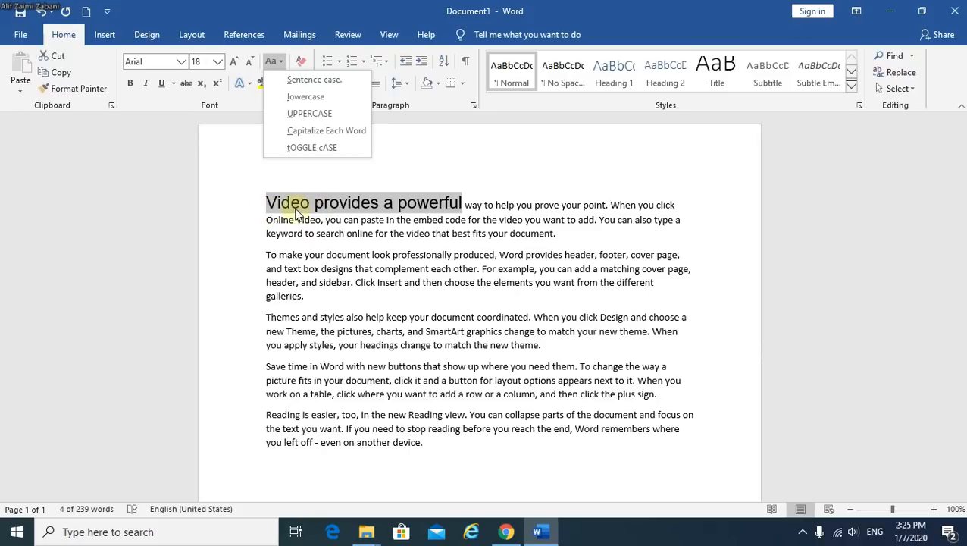
{"action": "left_click", "coordinate": [315, 115]}
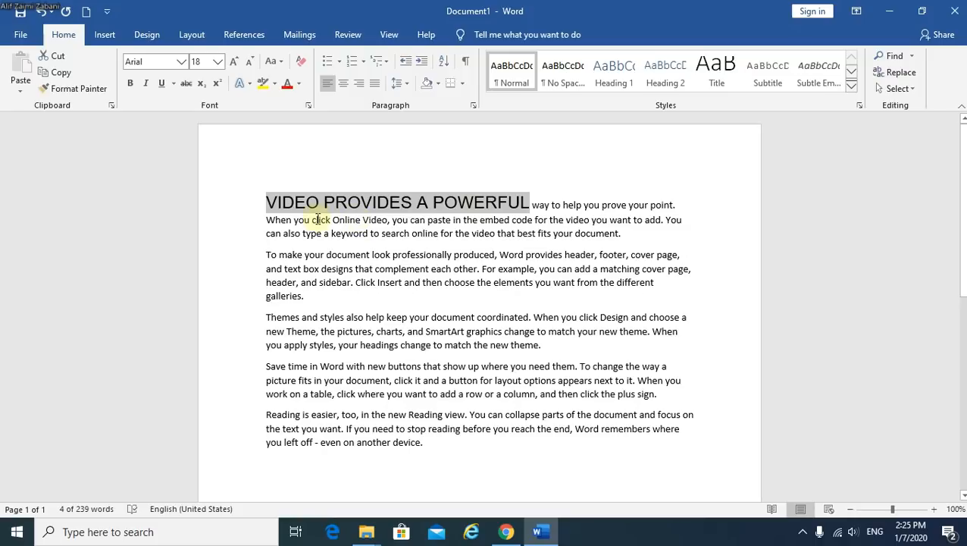
{"action": "left_click", "coordinate": [272, 62]}
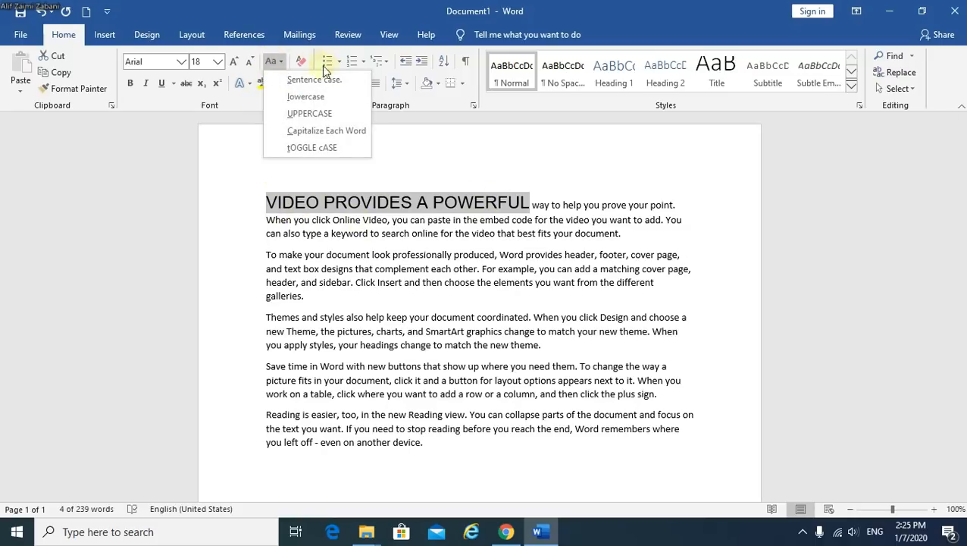
{"action": "left_click", "coordinate": [320, 97]}
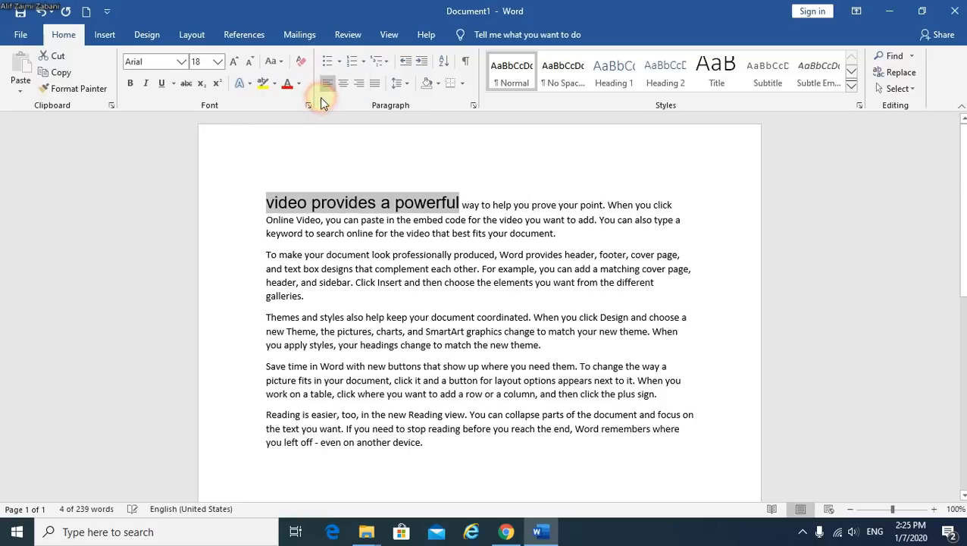
Apply Capitalize Each Word to the opening words of the first paragraph, followed by tOGGLE cASE
{"action": "left_click", "coordinate": [273, 64]}
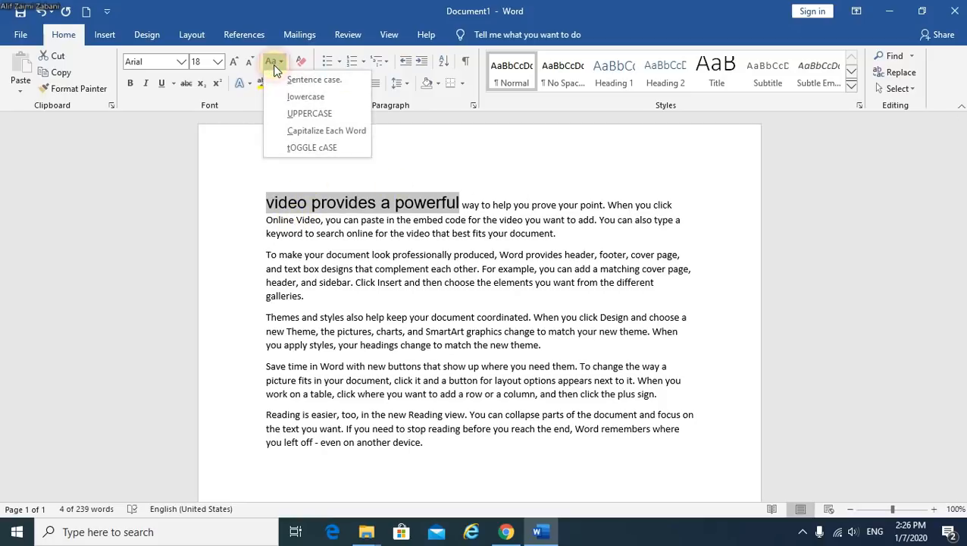
{"action": "left_click", "coordinate": [334, 137]}
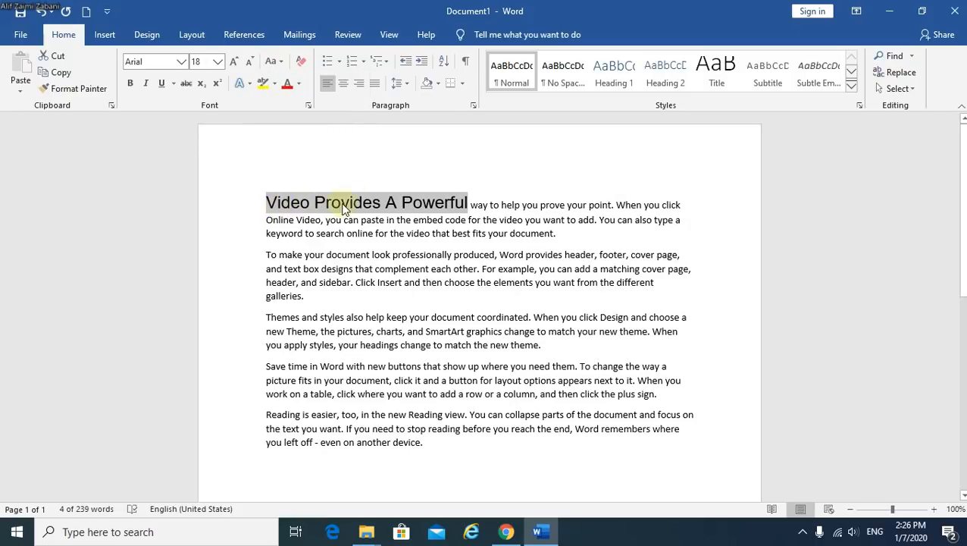
{"action": "left_click", "coordinate": [276, 61]}
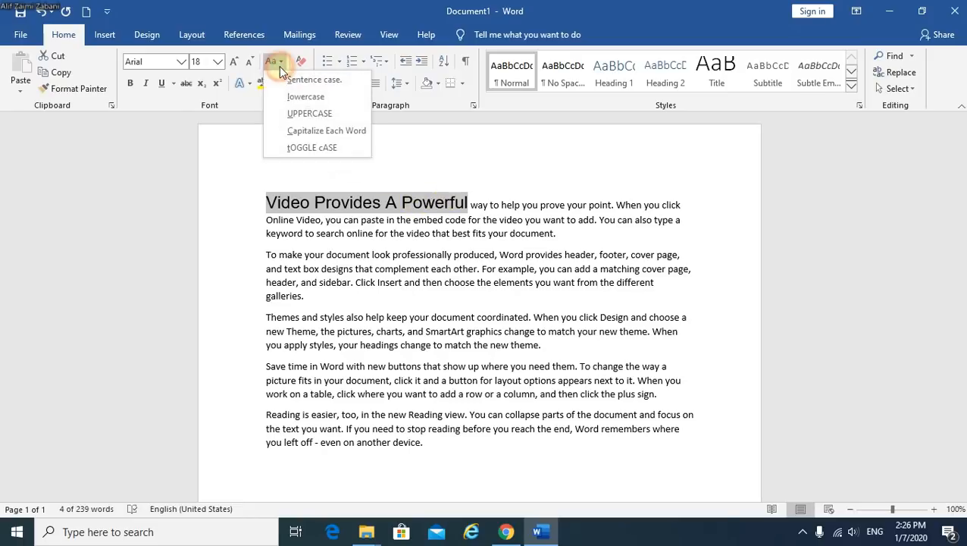
{"action": "left_click", "coordinate": [325, 148]}
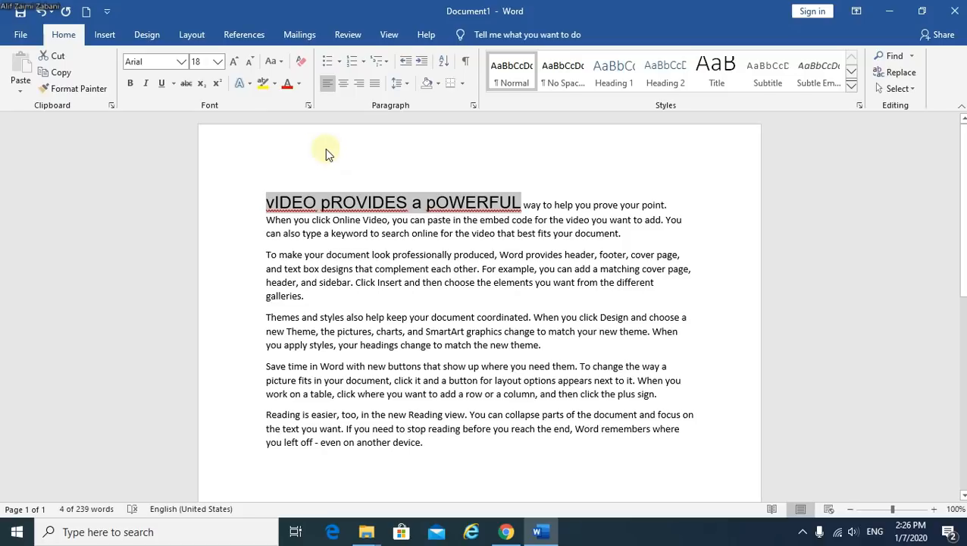
Set the opening words of the first paragraph to Sentence case and make them bold
{"action": "left_click", "coordinate": [273, 61]}
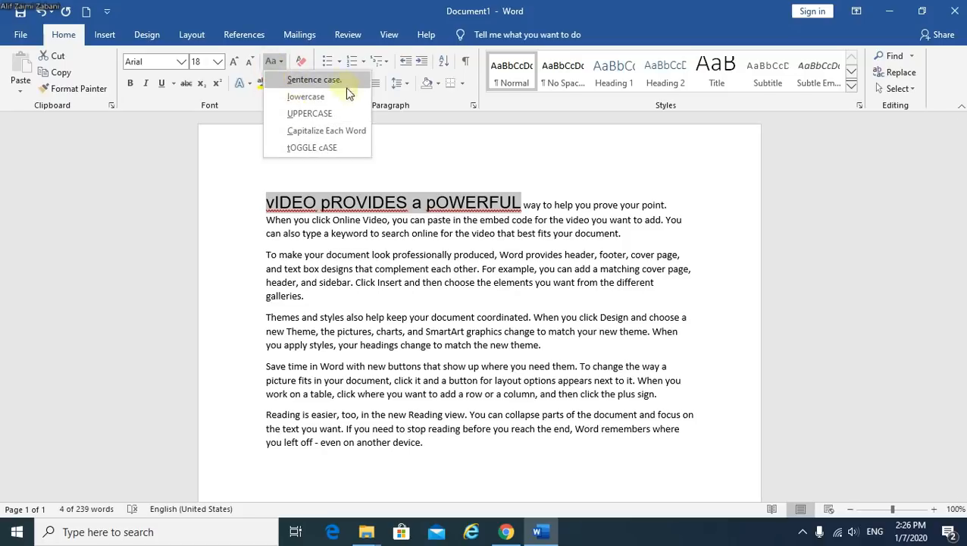
{"action": "left_click", "coordinate": [314, 83]}
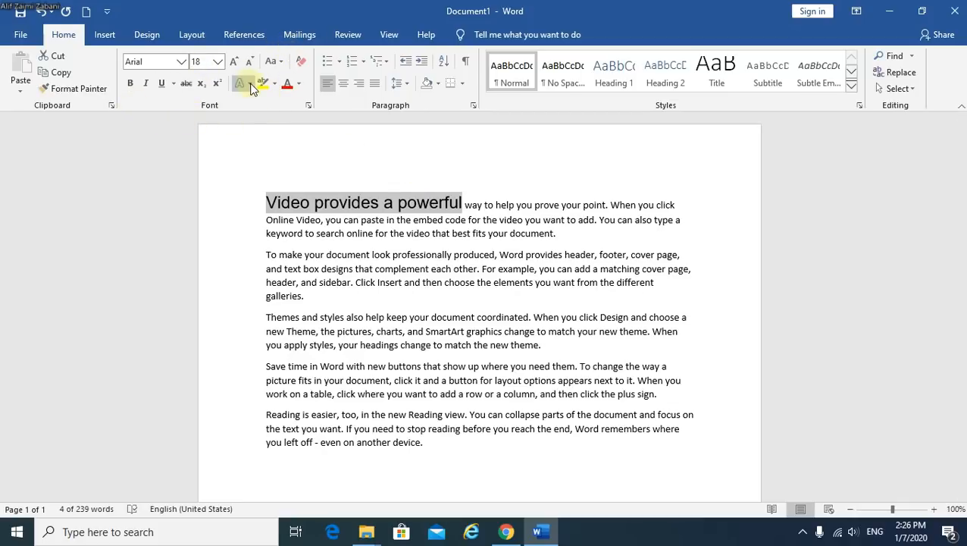
{"action": "left_click", "coordinate": [130, 85]}
{"action": "left_click", "coordinate": [130, 85]}
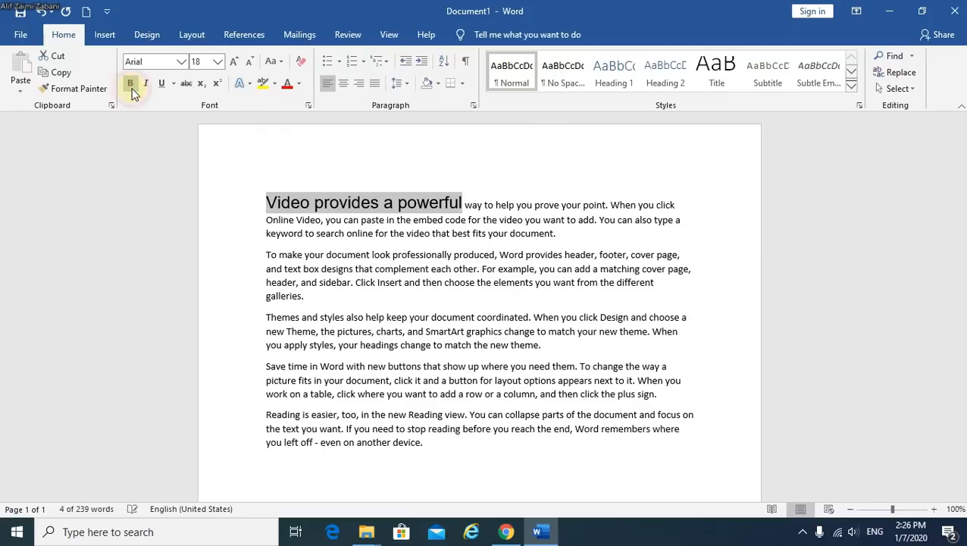
{"action": "left_click", "coordinate": [131, 85]}
{"action": "left_click", "coordinate": [130, 85]}
{"action": "left_click", "coordinate": [131, 86]}
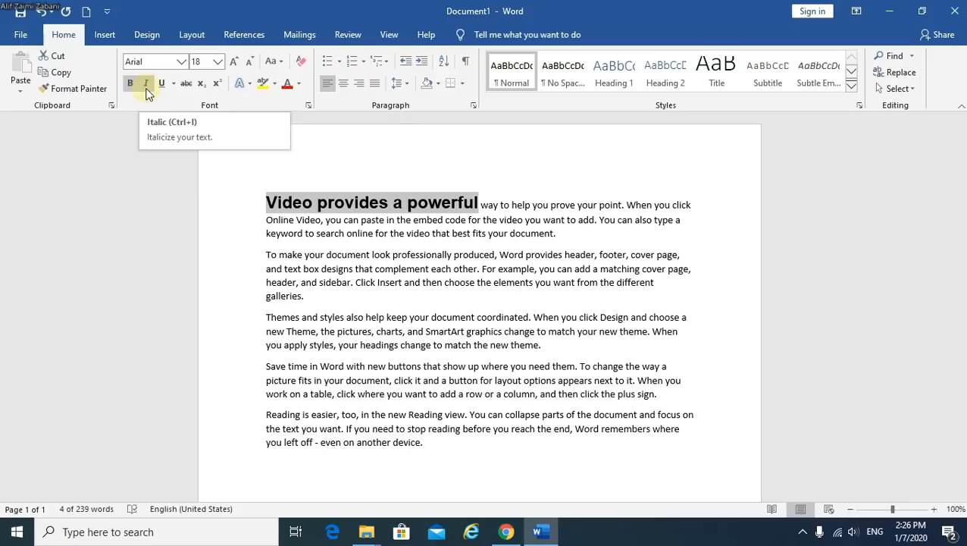
Italicize the words "Video provides a powerful" and give them a dashed underline
{"action": "left_click", "coordinate": [147, 88]}
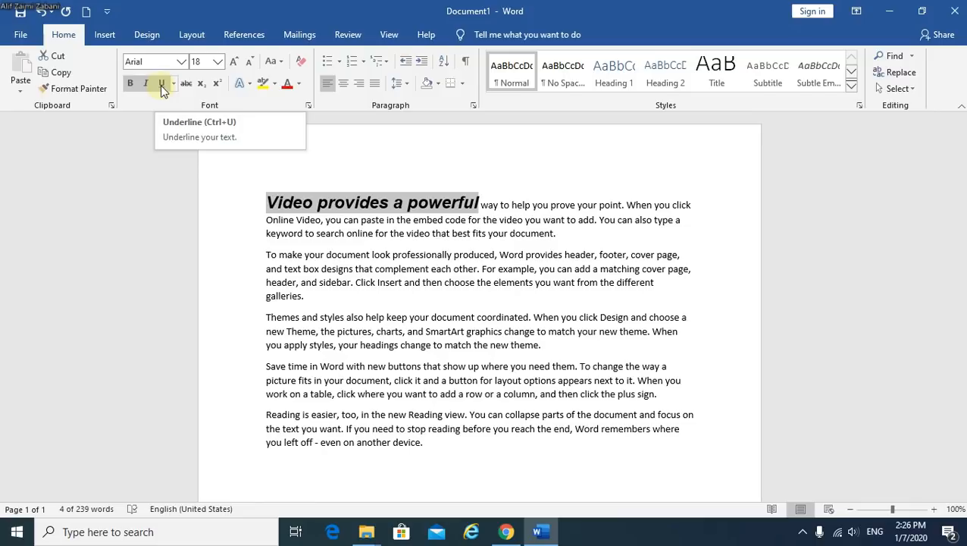
{"action": "left_click", "coordinate": [162, 85]}
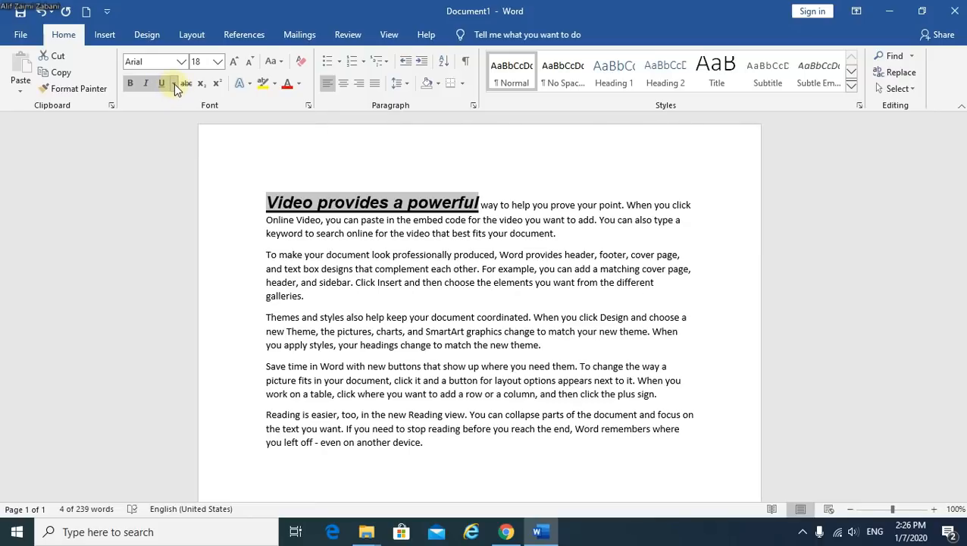
{"action": "left_click", "coordinate": [173, 84]}
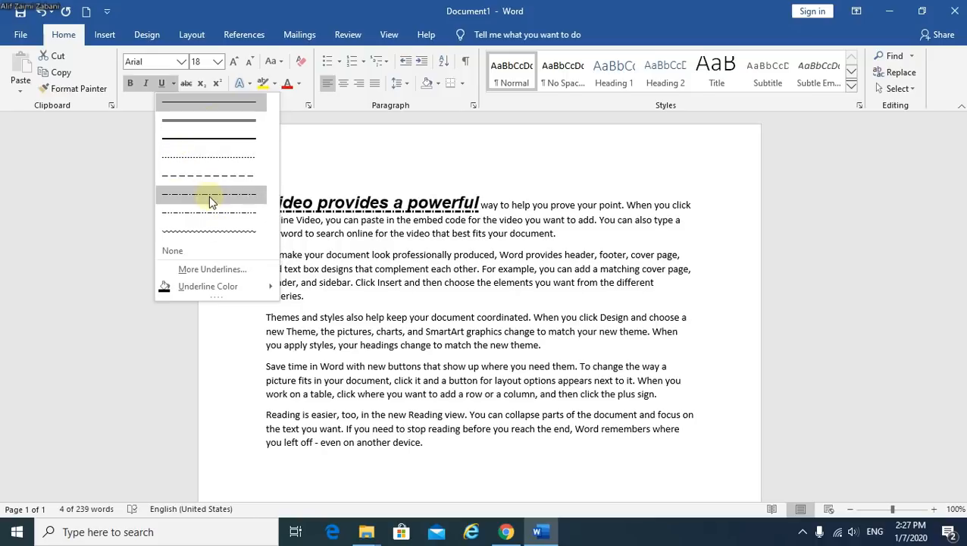
{"action": "left_click", "coordinate": [211, 177]}
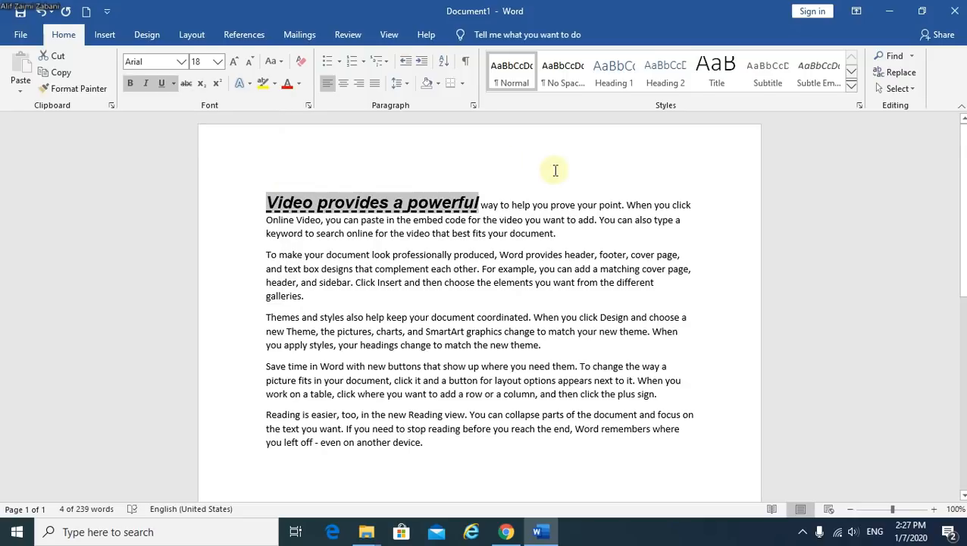
Try strikethrough on the words "Video provides a powerful"
{"action": "left_click", "coordinate": [187, 83]}
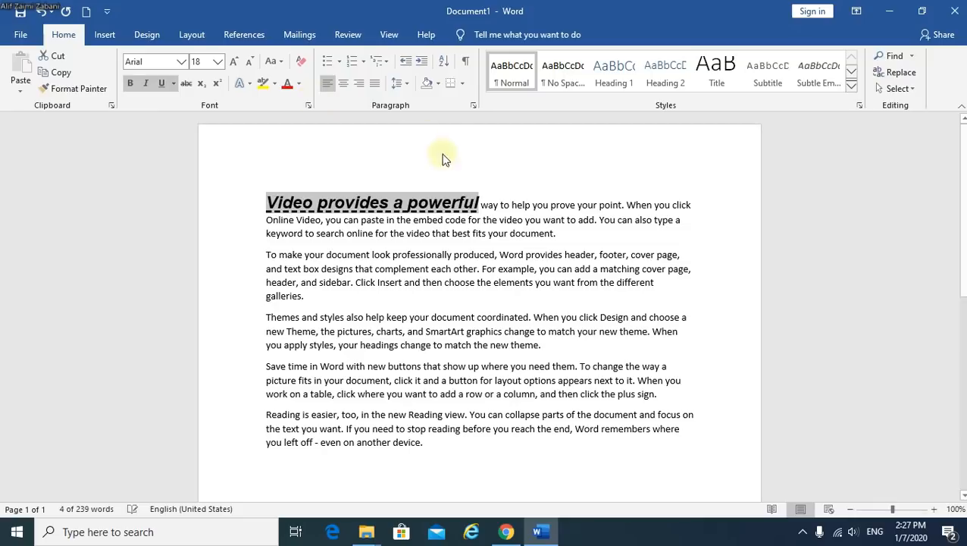
Add the line "Hadir / tidak hadir" below the last paragraph of the document
{"action": "left_click", "coordinate": [471, 204]}
{"action": "scroll", "coordinate": [415, 213], "scroll_direction": "down", "scroll_amount": 3}
{"action": "left_click", "coordinate": [280, 346]}
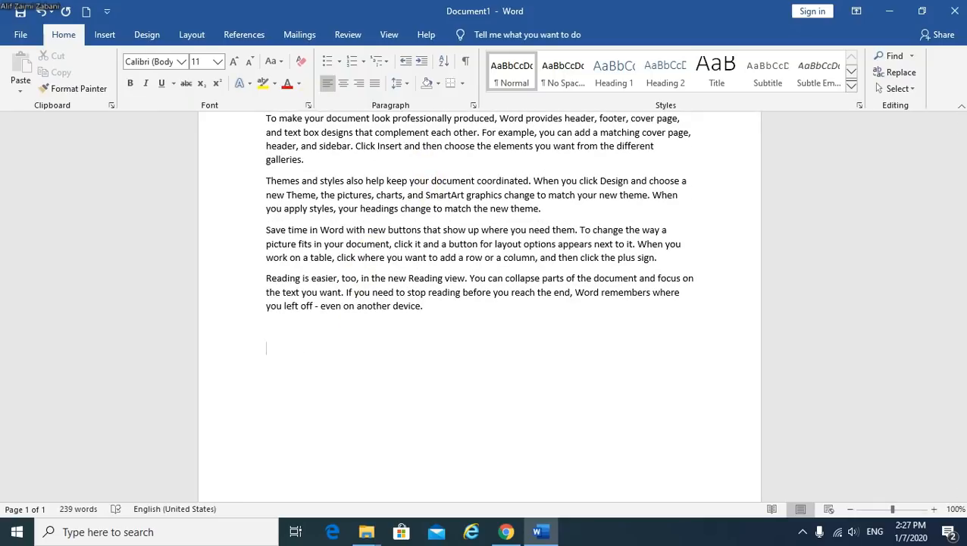
{"action": "type", "text": "hadir / tidak hadi"}
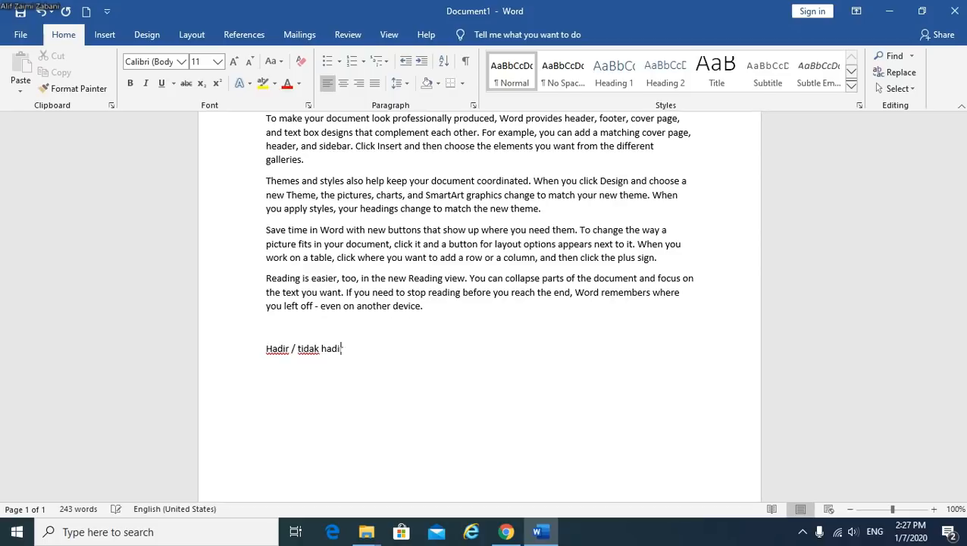
{"action": "type", "text": "r"}
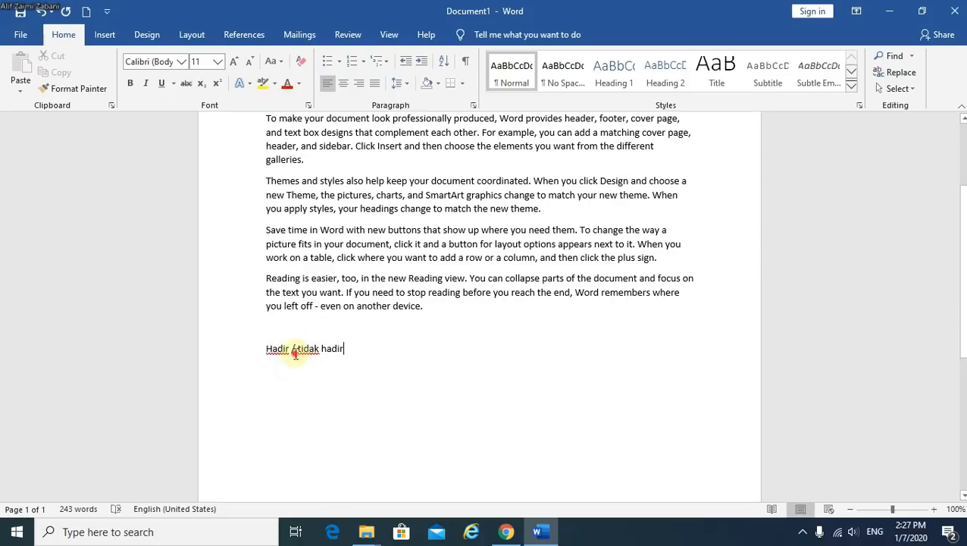
Strike through "tidak hadir" and turn strikethrough off for the empty line below it
{"action": "mouse_move", "coordinate": [295, 354]}
{"action": "left_mouse_down"}
{"action": "mouse_move", "coordinate": [346, 350]}
{"action": "mouse_move", "coordinate": [308, 352]}
{"action": "left_mouse_up"}
{"action": "left_click", "coordinate": [348, 351]}
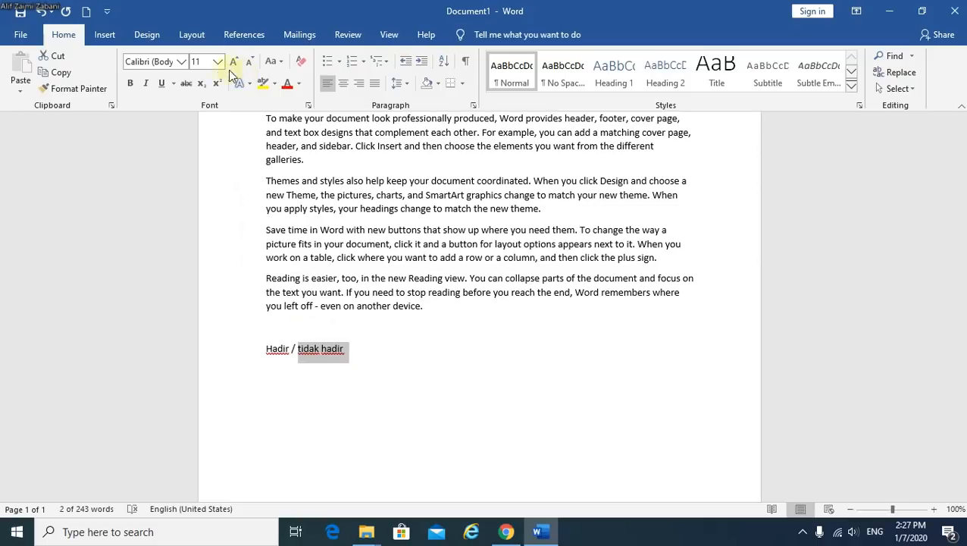
{"action": "left_click", "coordinate": [186, 84]}
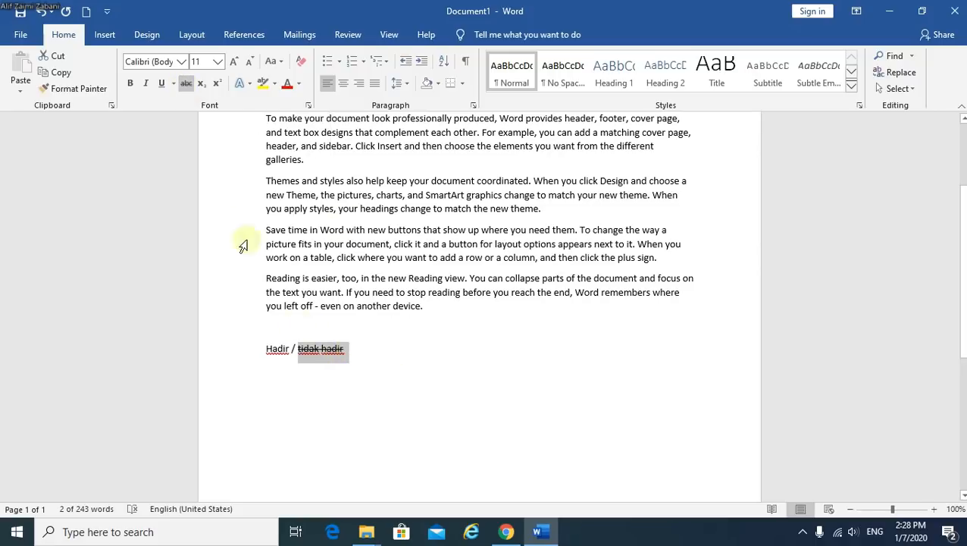
{"action": "left_click", "coordinate": [396, 377]}
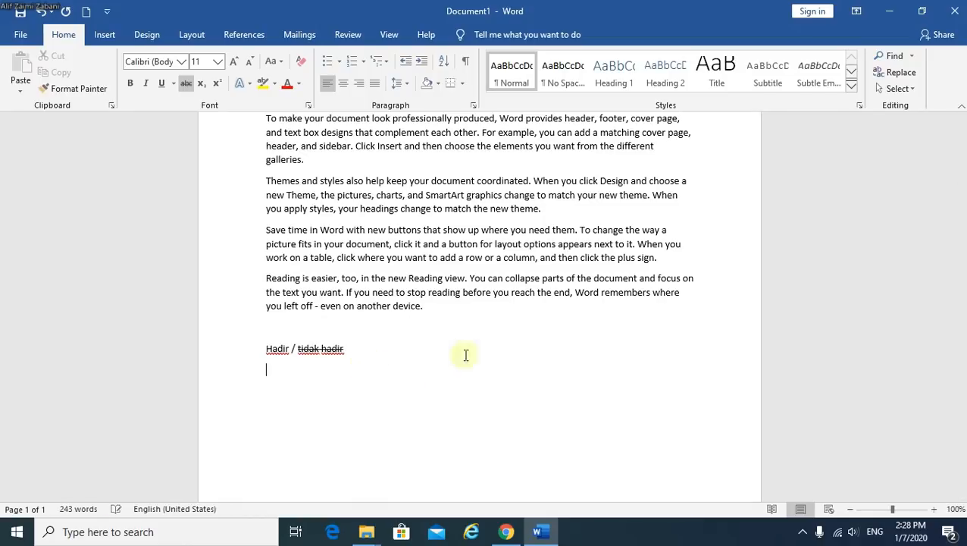
{"action": "left_click", "coordinate": [189, 85]}
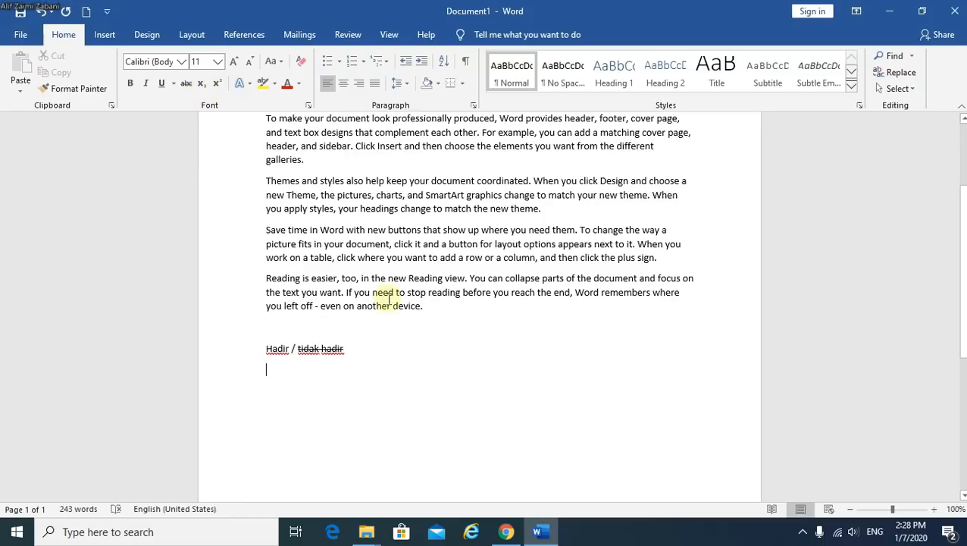
Write "Sama-sama = sama2" on a new line below the "Hadir" line
{"action": "key", "text": "Return"}
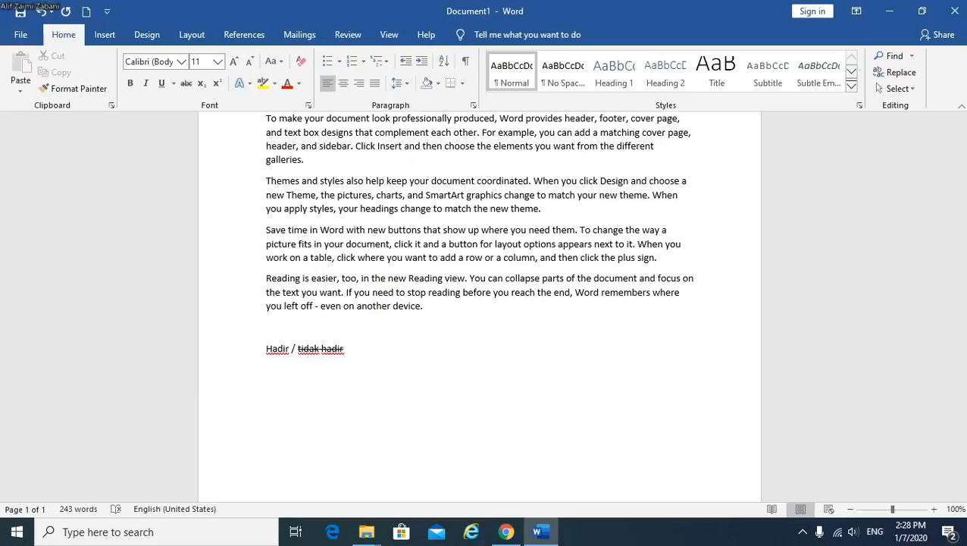
{"action": "type", "text": "sama-sama = sama"}
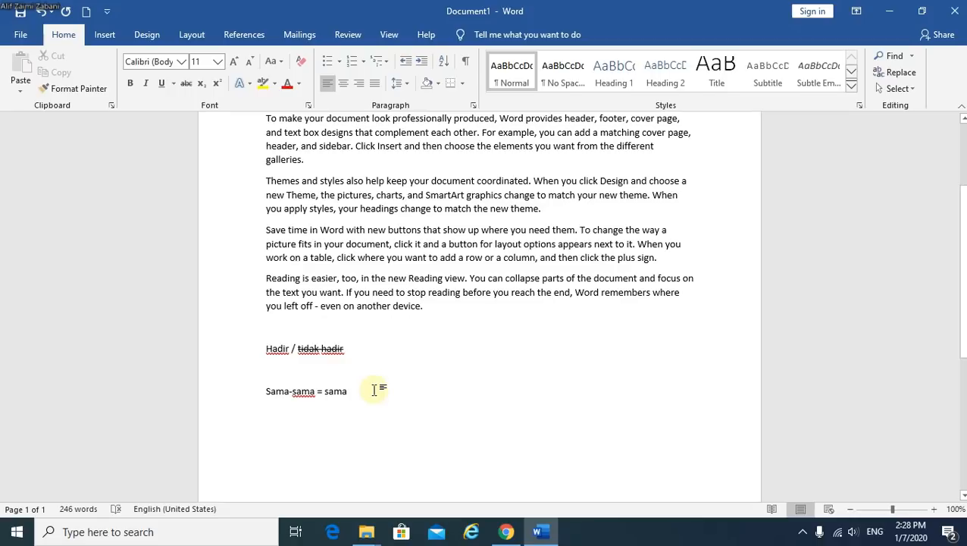
{"action": "type", "text": "2"}
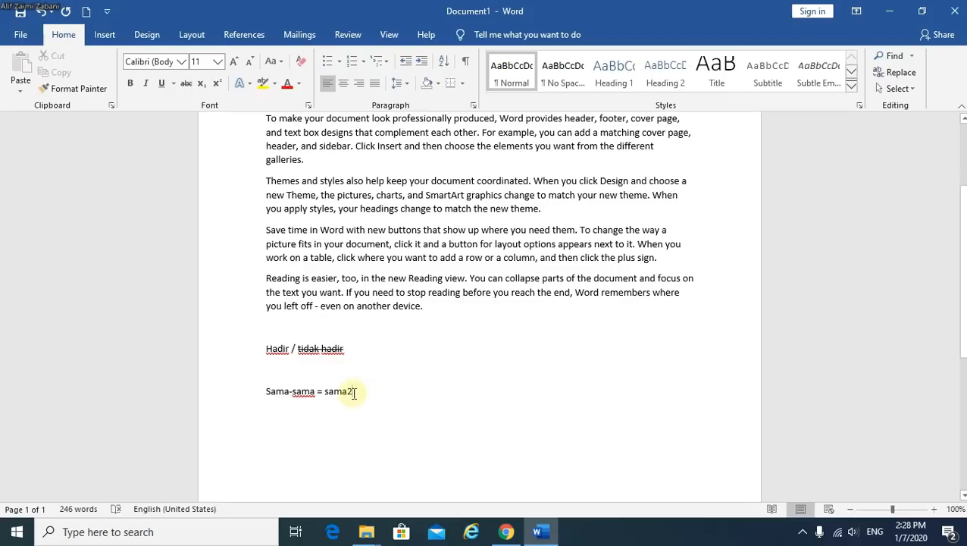
Format the 2 at the end of "sama2" as subscript, followed by superscript
{"action": "left_click_drag", "start_coordinate": [353, 391], "coordinate": [349, 390]}
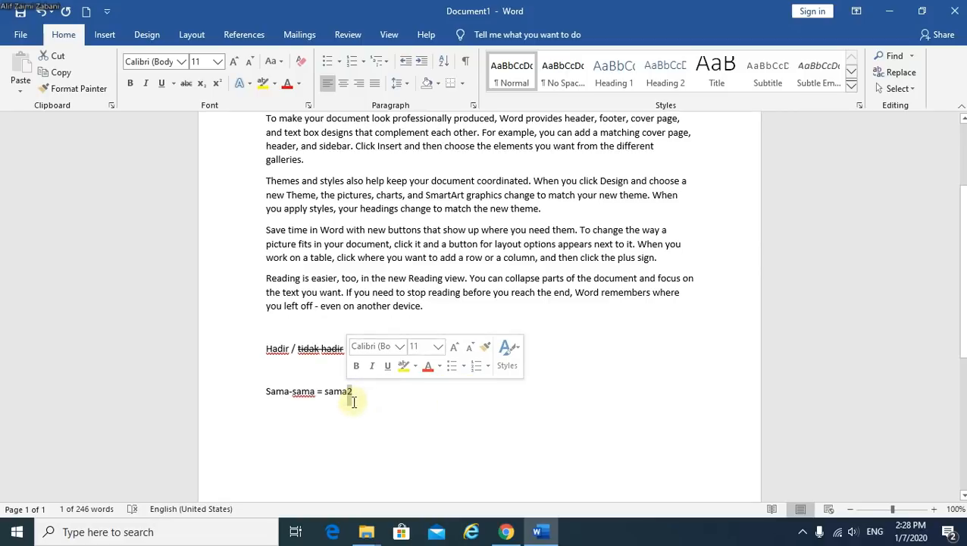
{"action": "left_click", "coordinate": [200, 84]}
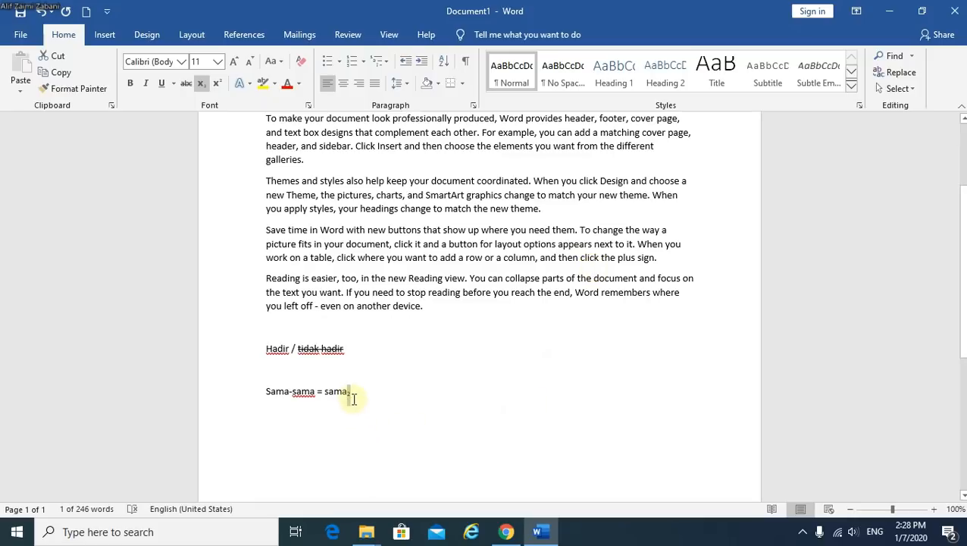
{"action": "scroll", "coordinate": [382, 400], "scroll_direction": "up", "scroll_amount": 10}
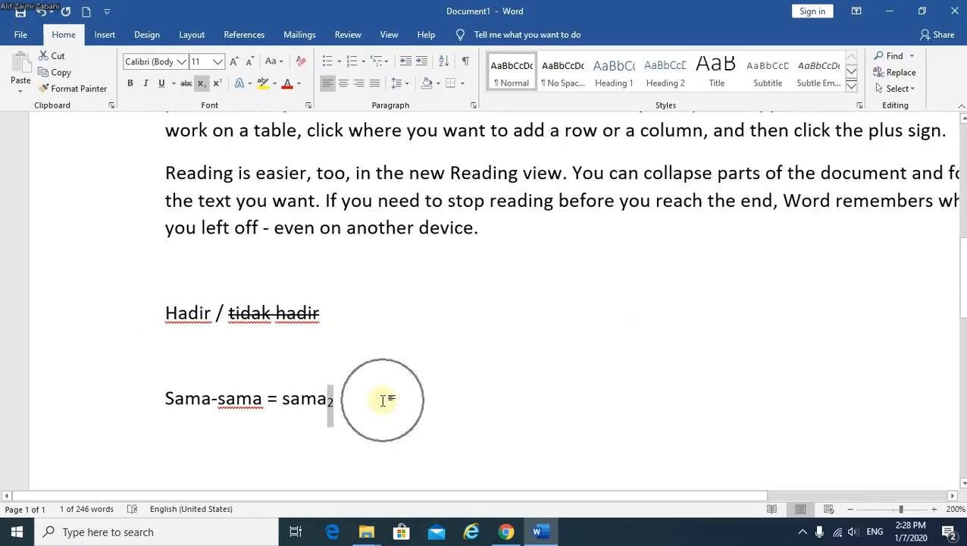
{"action": "left_click", "coordinate": [217, 84]}
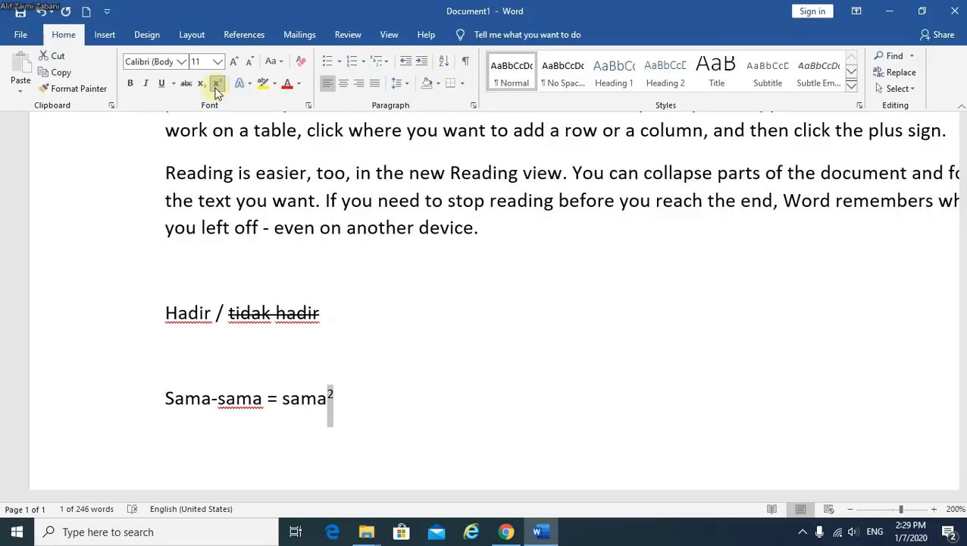
{"action": "left_click", "coordinate": [372, 399]}
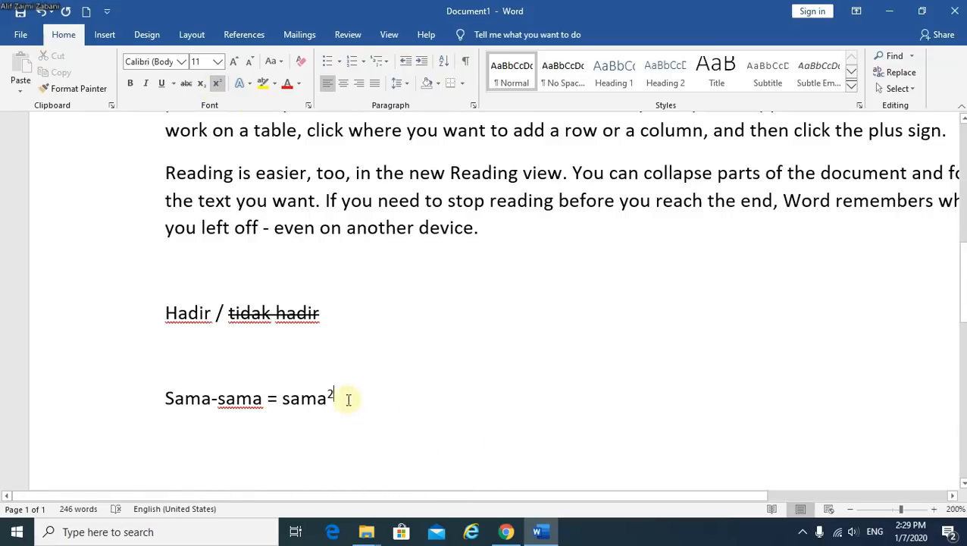
Turn superscript off after the 2 and write "adasa" in normal text
{"action": "left_click", "coordinate": [217, 85]}
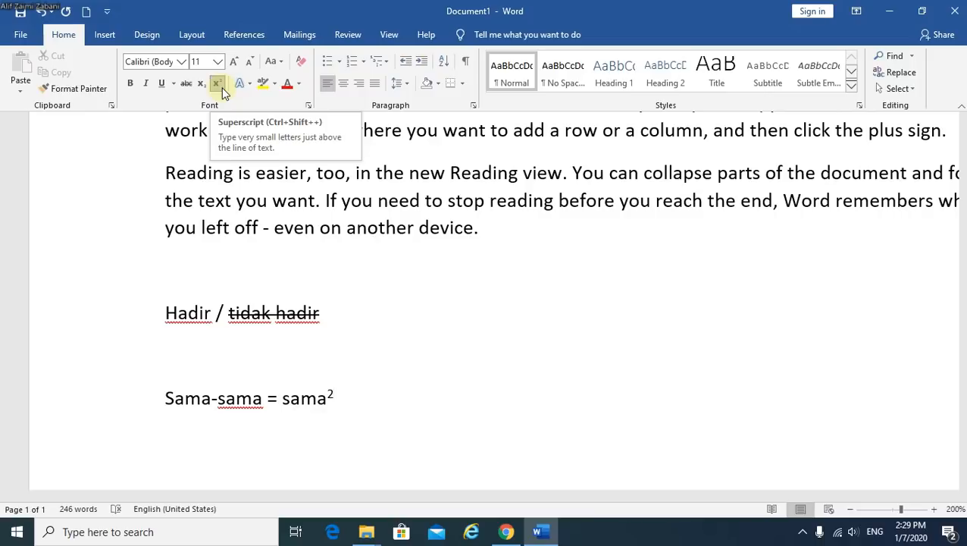
{"action": "left_click", "coordinate": [218, 88]}
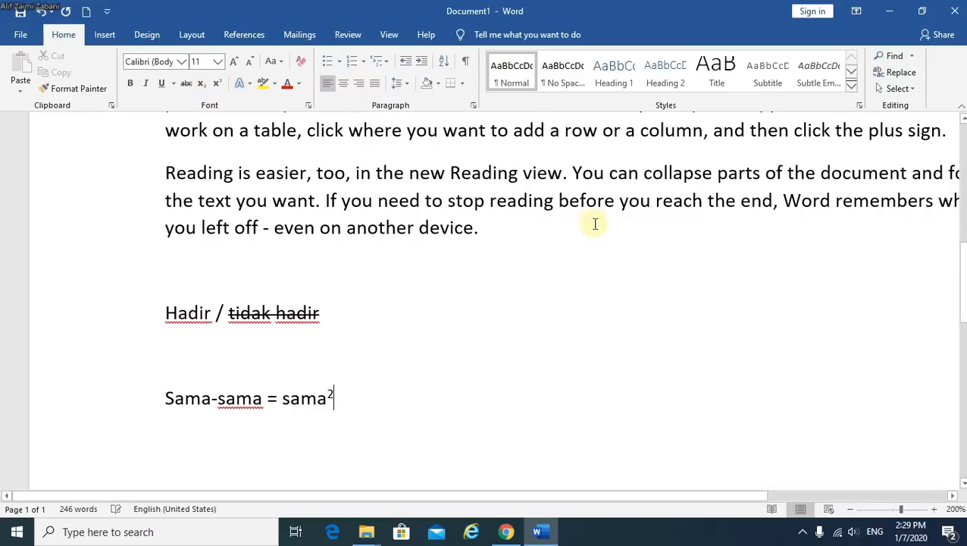
{"action": "type", "text": "adasa"}
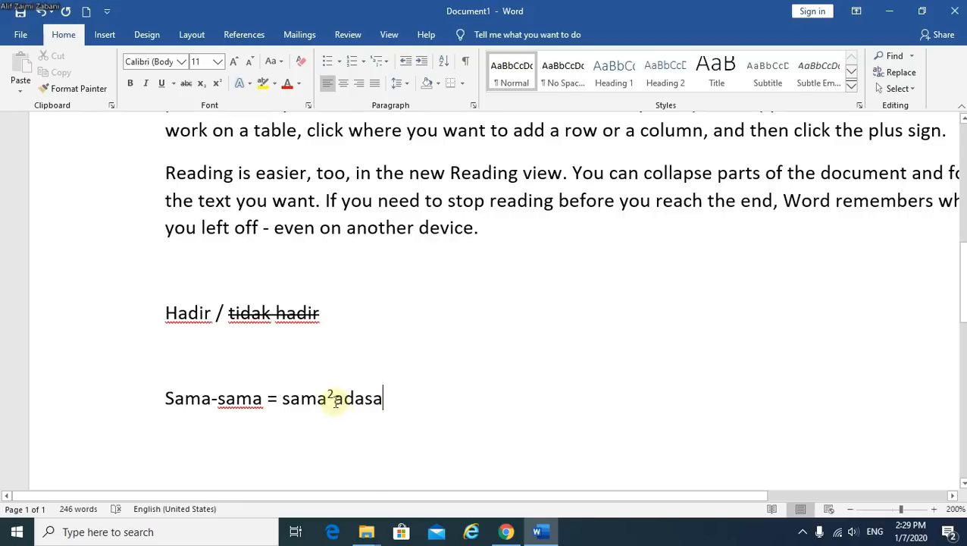
Delete the sample letters "adasa" following the superscript 2
{"action": "left_click_drag", "start_coordinate": [334, 403], "coordinate": [388, 398]}
{"action": "left_click", "coordinate": [386, 398]}
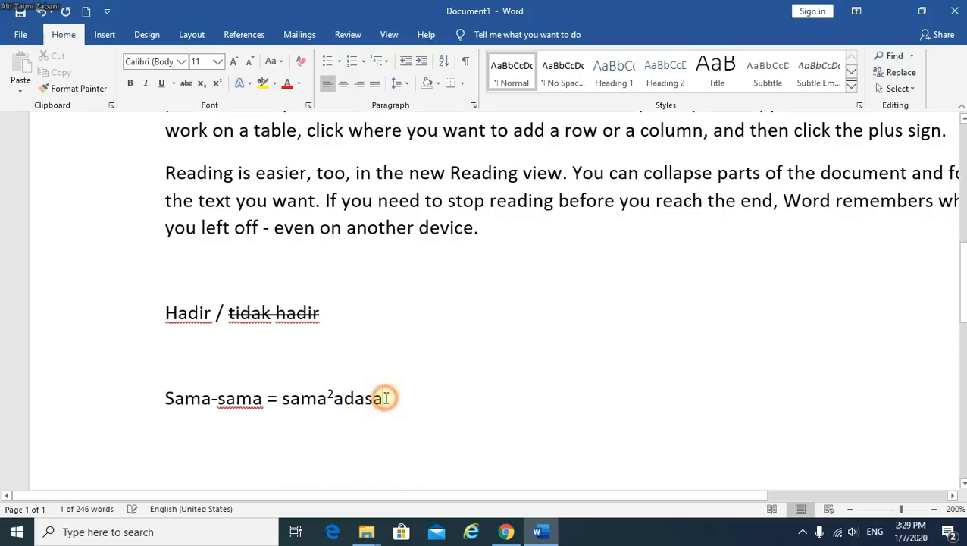
{"action": "key", "text": "BackSpace"}
{"action": "key", "text": "BackSpace"}
{"action": "key", "text": "BackSpace"}
{"action": "key", "text": "BackSpace"}
{"action": "key", "text": "BackSpace"}
{"action": "key", "text": "BackSpace"}
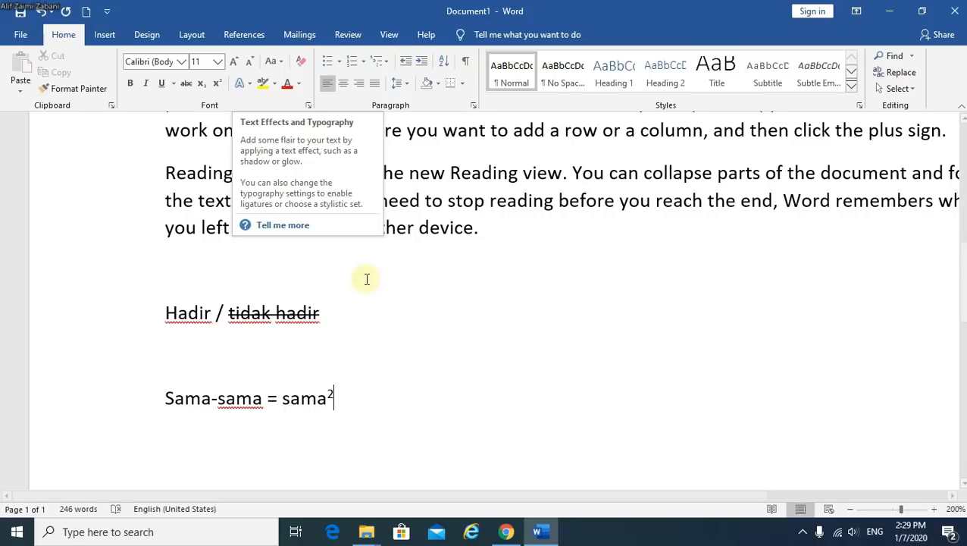
Apply the white-filled, orange-outlined text effect to the word "Themes" at the start of the third paragraph
{"action": "scroll", "coordinate": [367, 278], "scroll_direction": "up", "scroll_amount": 3}
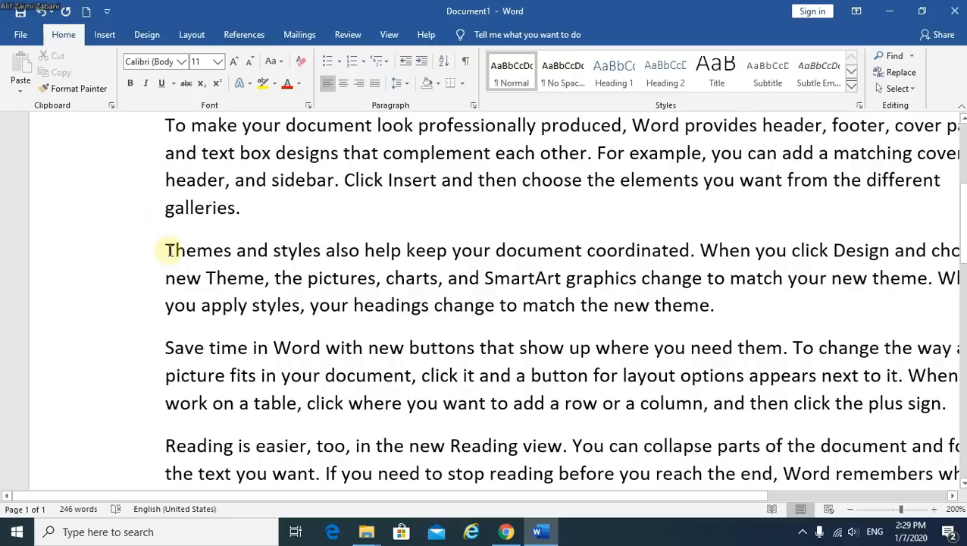
{"action": "left_click_drag", "start_coordinate": [165, 250], "coordinate": [234, 244]}
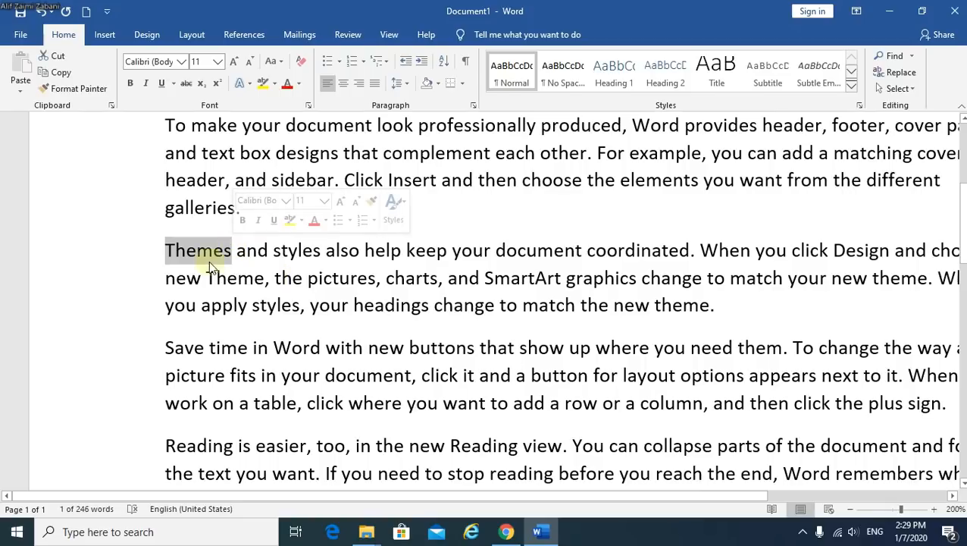
{"action": "left_click", "coordinate": [165, 250]}
{"action": "left_click_drag", "start_coordinate": [166, 250], "coordinate": [231, 250]}
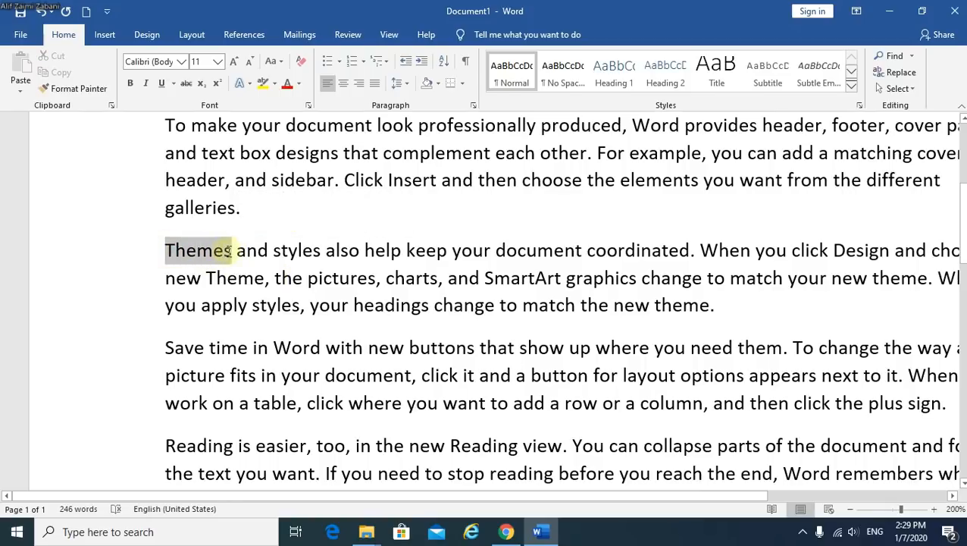
{"action": "left_click", "coordinate": [252, 89]}
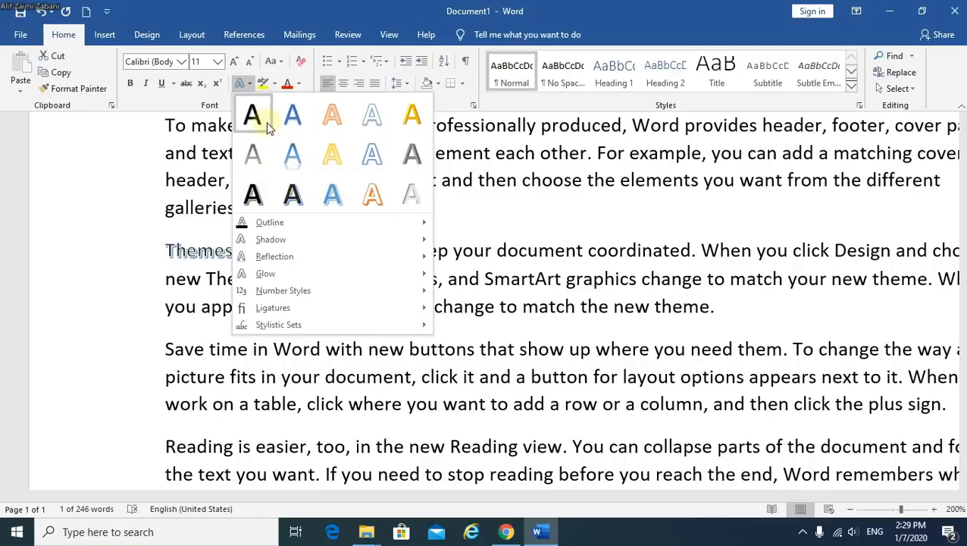
{"action": "left_click", "coordinate": [372, 196]}
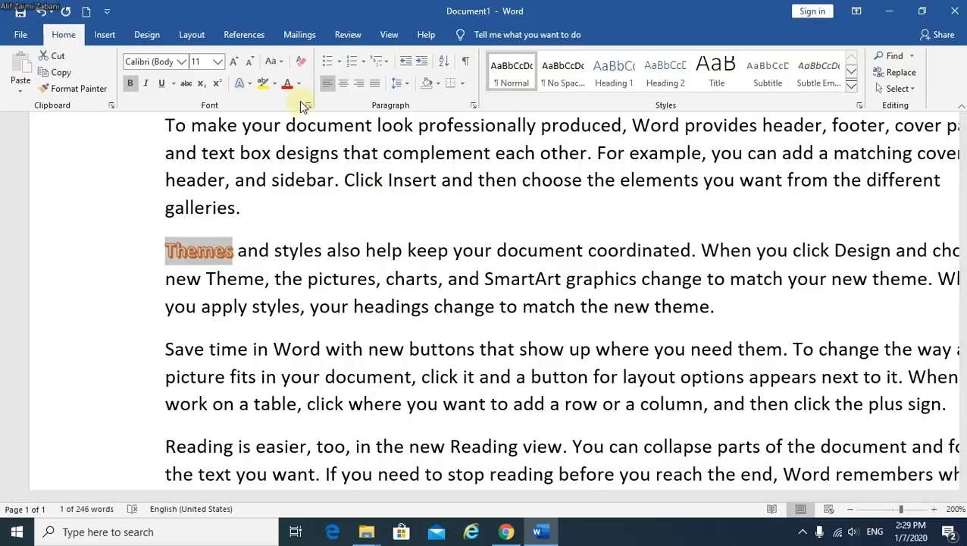
Set the text effect outline of the word "Themes" to Black, Text 1
{"action": "left_click", "coordinate": [250, 87]}
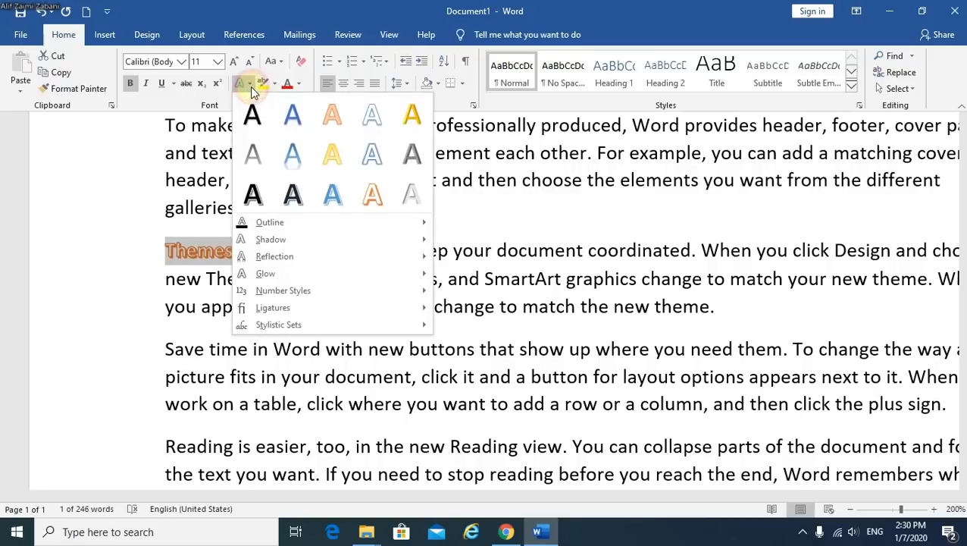
{"action": "mouse_move", "coordinate": [317, 221]}
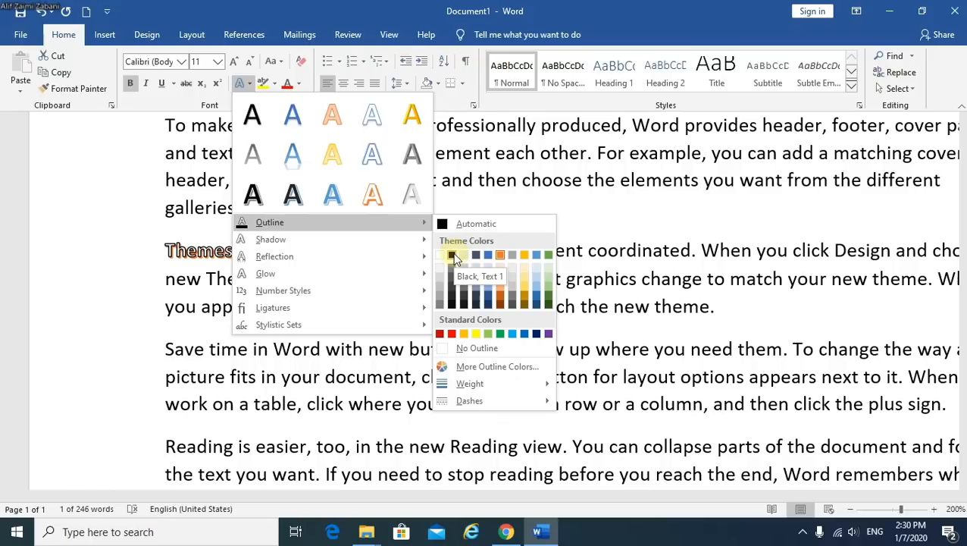
{"action": "left_click", "coordinate": [452, 256]}
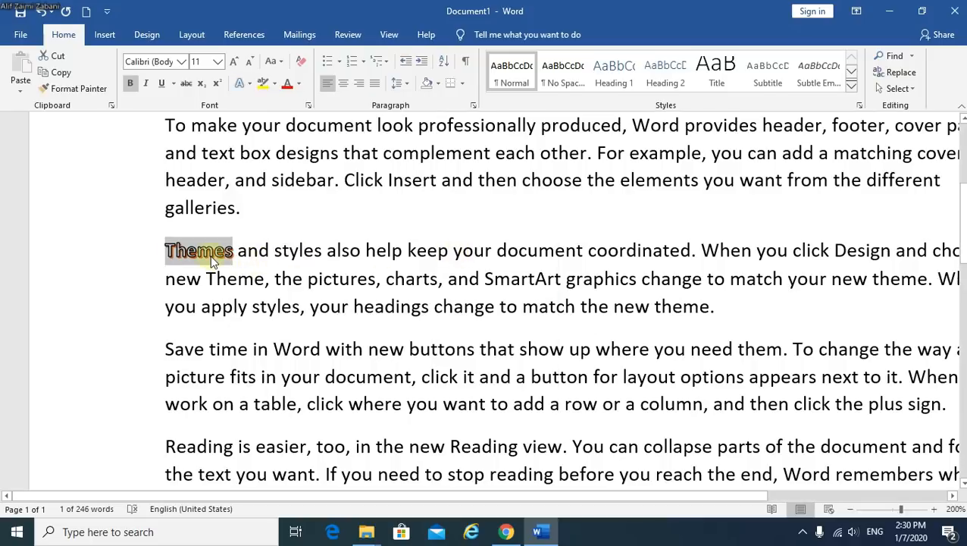
{"action": "left_click", "coordinate": [217, 255]}
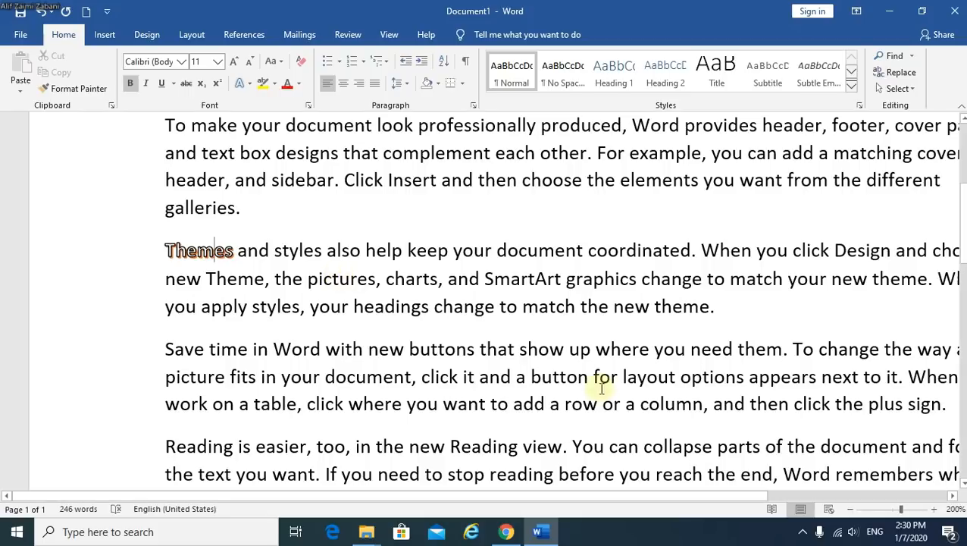
Highlight the word "charts" in the third paragraph in yellow
{"action": "left_click_drag", "start_coordinate": [385, 281], "coordinate": [437, 291]}
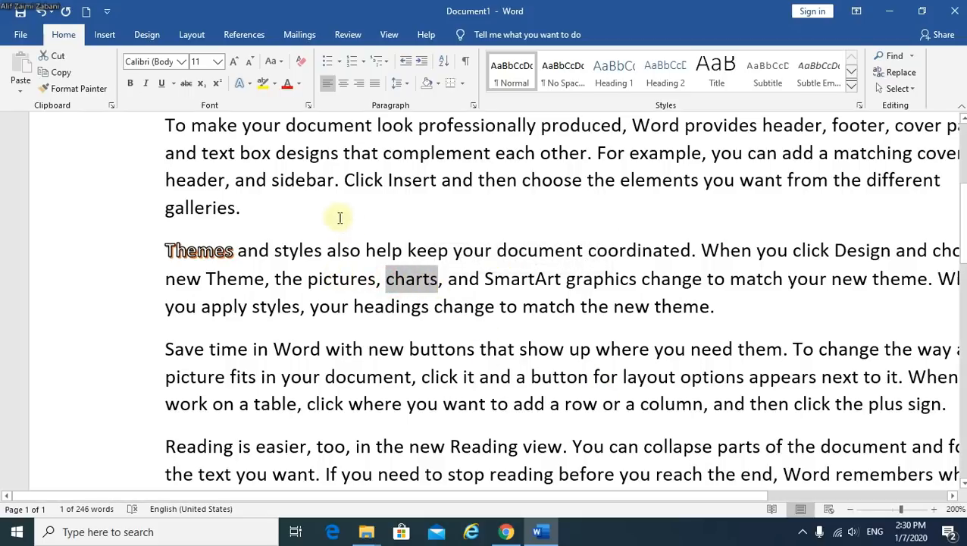
{"action": "left_click", "coordinate": [275, 86]}
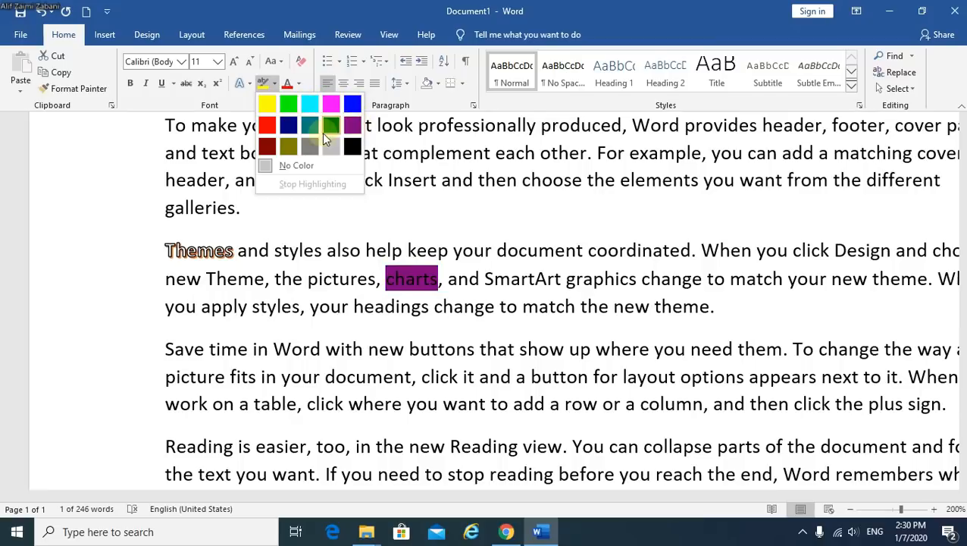
{"action": "left_click", "coordinate": [266, 106]}
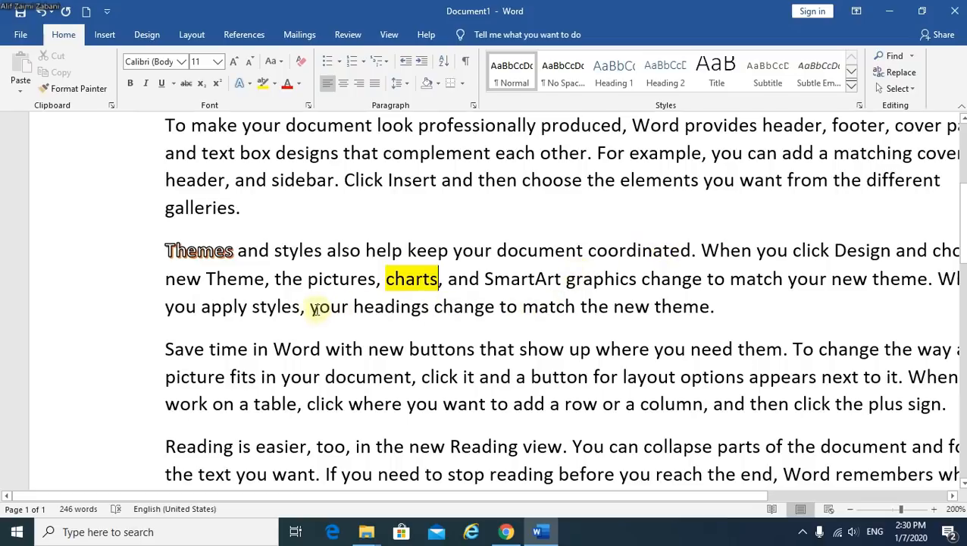
Highlight "your headings change to match the new theme" in the third paragraph in turquoise
{"action": "left_click_drag", "start_coordinate": [312, 307], "coordinate": [692, 306]}
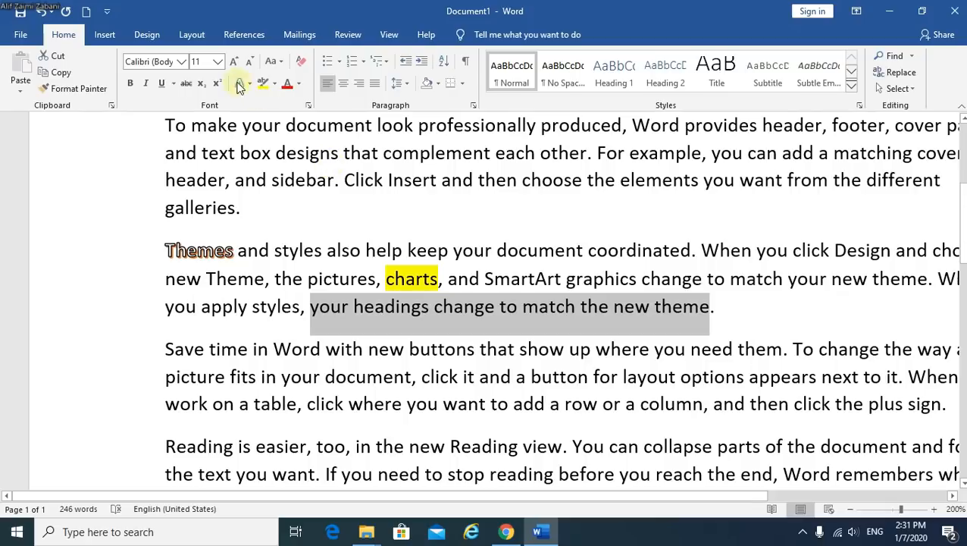
{"action": "left_click", "coordinate": [277, 84]}
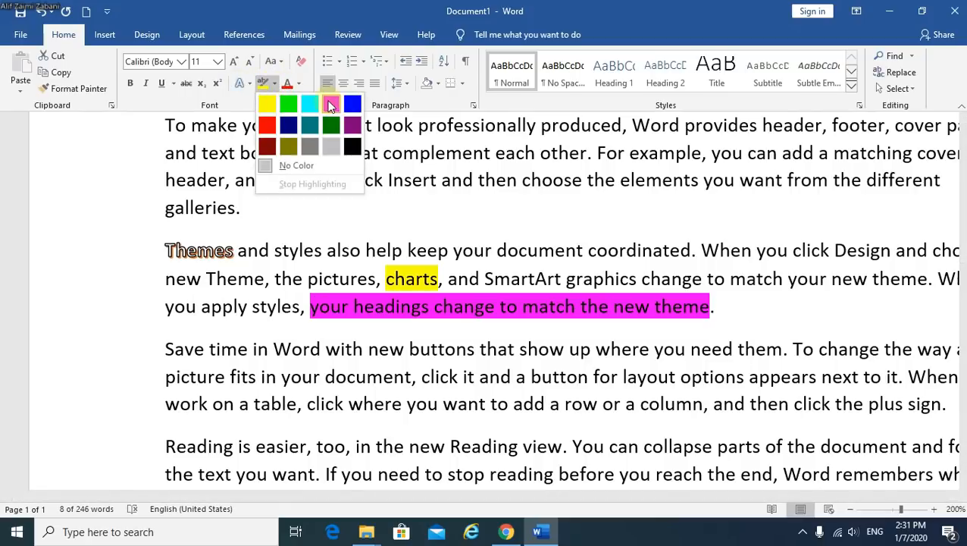
{"action": "left_click", "coordinate": [309, 103]}
{"action": "left_click", "coordinate": [661, 371]}
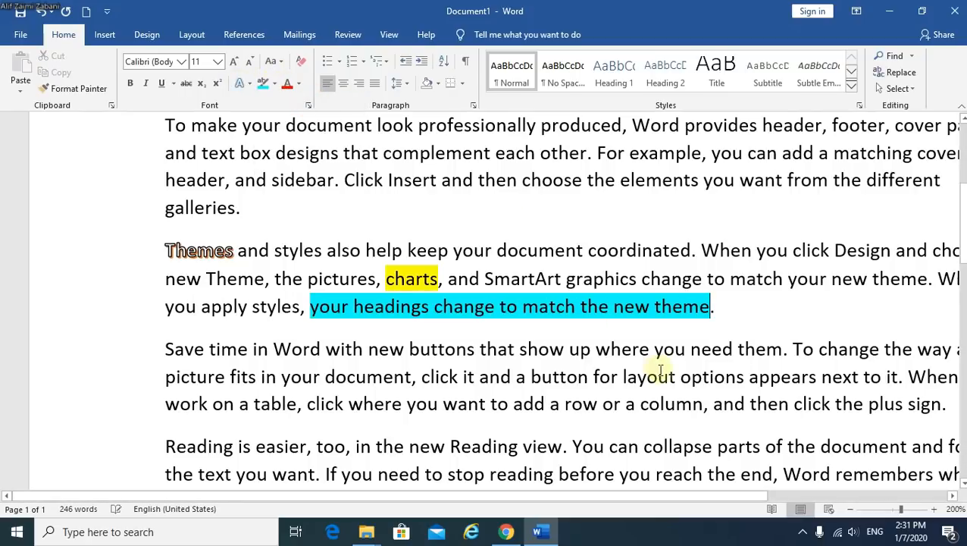
Set the font color of the whole second paragraph, beginning "To make your document look", to Light Blue
{"action": "left_click", "coordinate": [620, 405]}
{"action": "scroll", "coordinate": [414, 387], "scroll_direction": "up", "scroll_amount": 1}
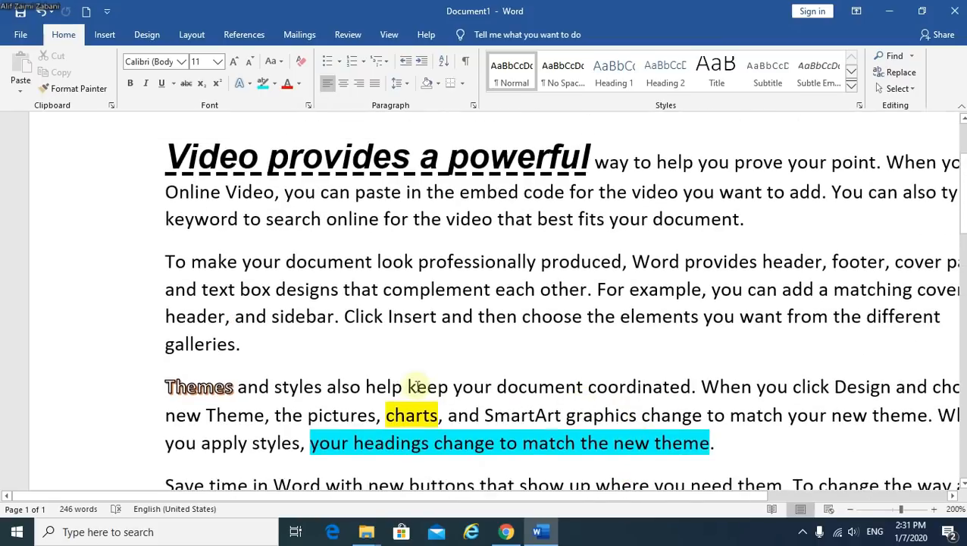
{"action": "scroll", "coordinate": [415, 384], "scroll_direction": "down", "scroll_amount": 1}
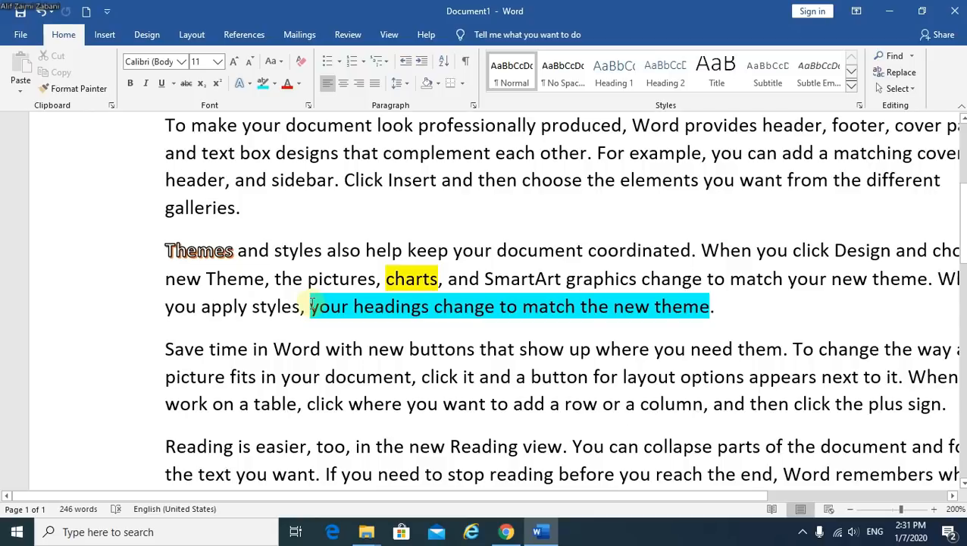
{"action": "scroll", "coordinate": [394, 267], "scroll_direction": "up", "scroll_amount": 2}
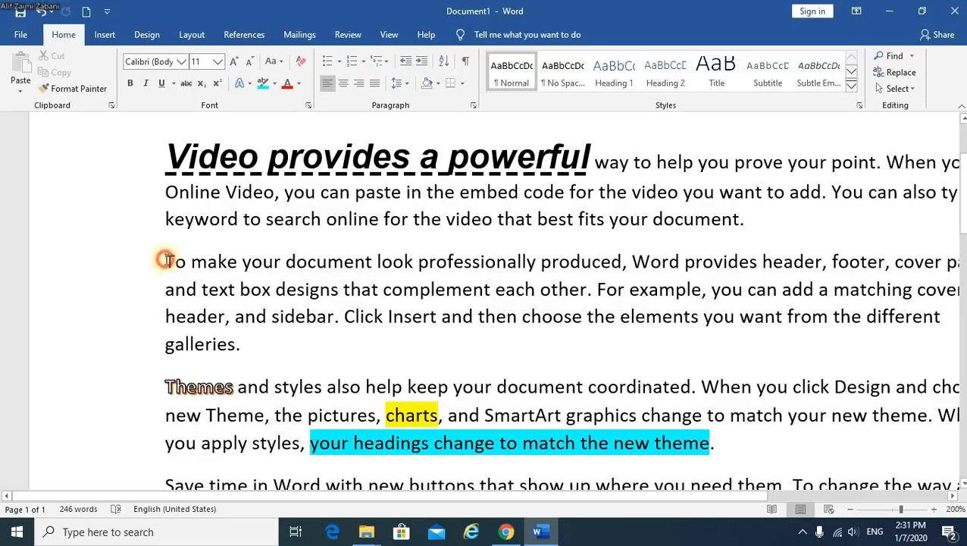
{"action": "left_click_drag", "start_coordinate": [167, 261], "coordinate": [245, 335]}
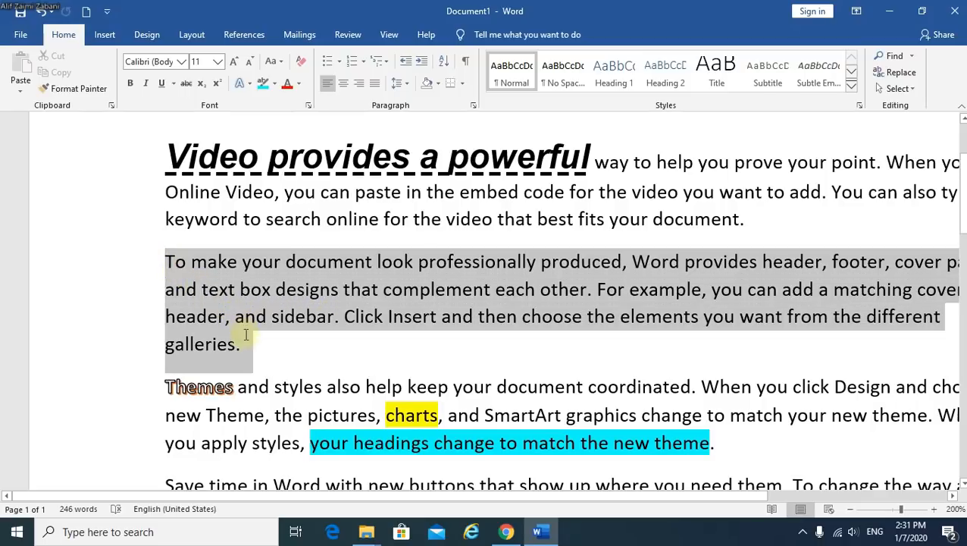
{"action": "left_click", "coordinate": [301, 86]}
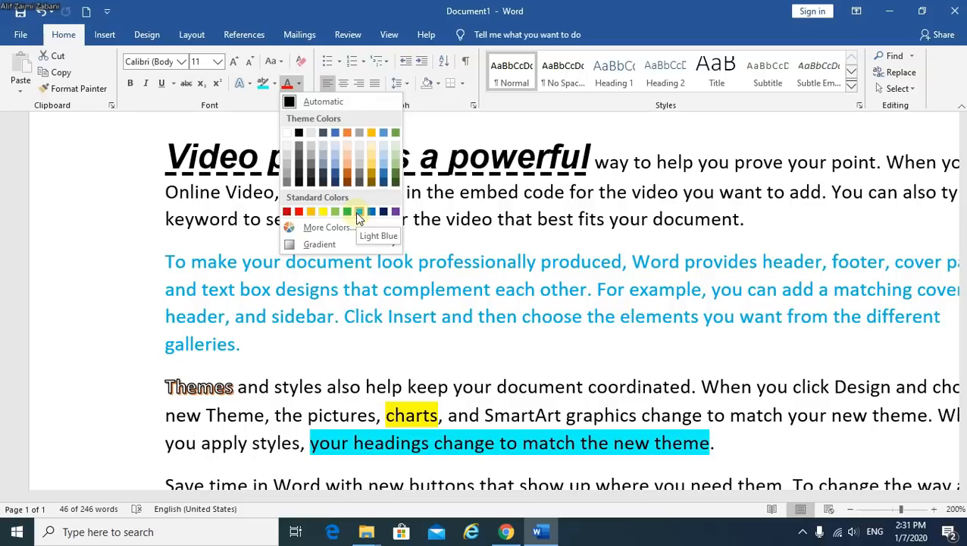
{"action": "left_click", "coordinate": [357, 212]}
{"action": "left_click", "coordinate": [357, 307]}
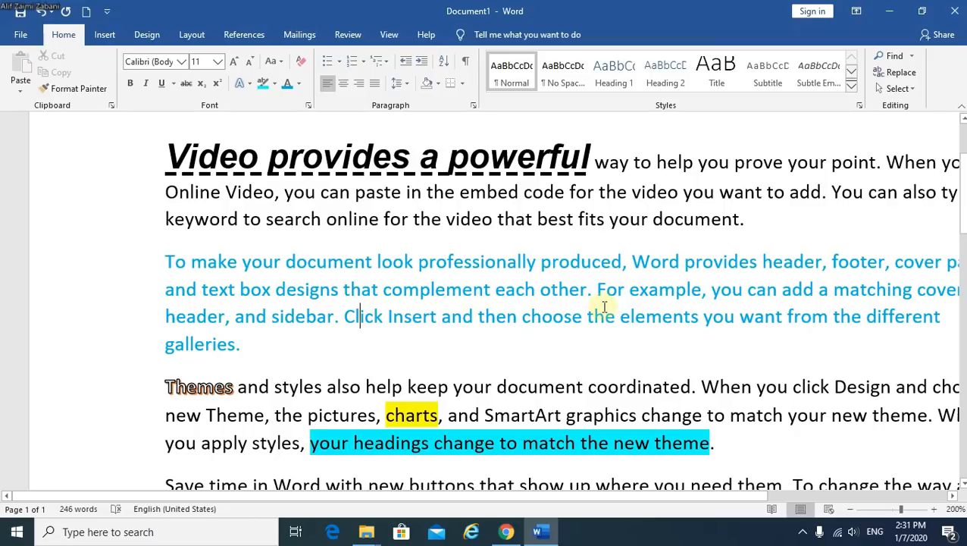
Clear all formatting from the entire document text, from "Video provides a powerful" to the "Sama-sama" line
{"action": "scroll", "coordinate": [509, 278], "scroll_direction": "down", "scroll_amount": 6}
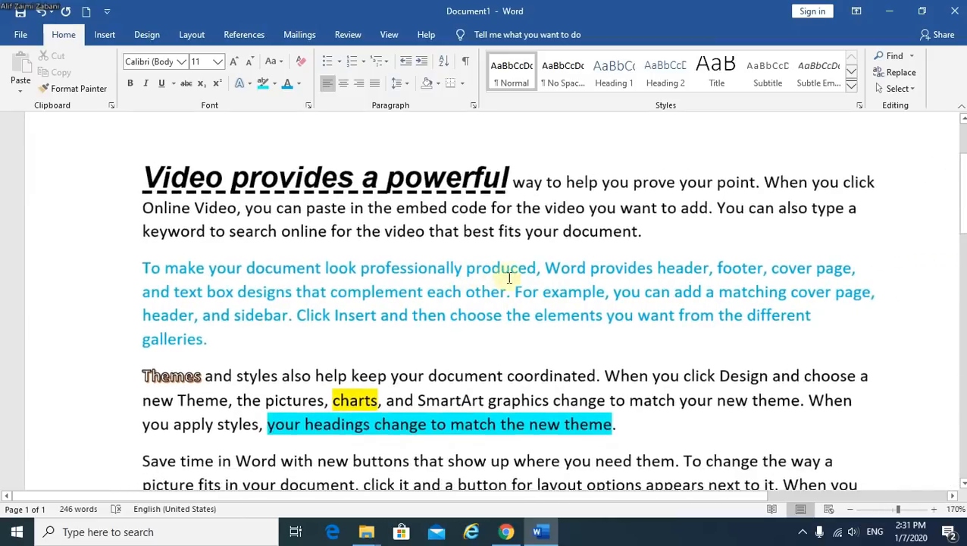
{"action": "scroll", "coordinate": [509, 278], "scroll_direction": "down", "scroll_amount": 3}
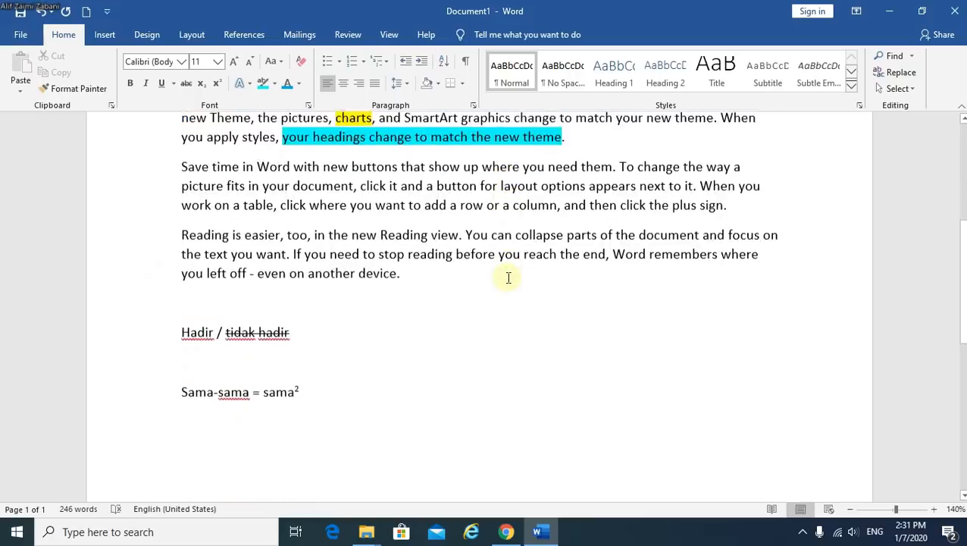
{"action": "scroll", "coordinate": [508, 275], "scroll_direction": "up", "scroll_amount": 6}
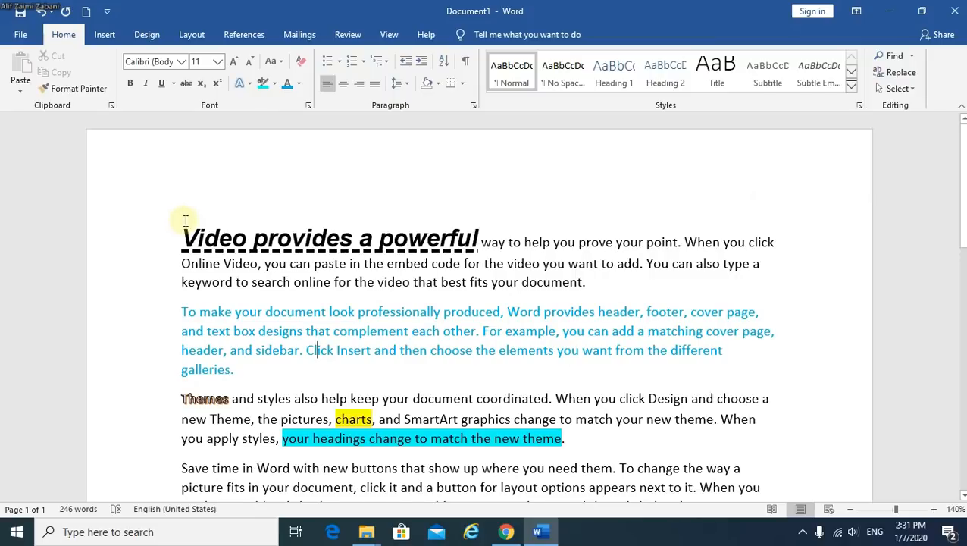
{"action": "scroll", "coordinate": [242, 333], "scroll_direction": "down", "scroll_amount": 5}
{"action": "scroll", "coordinate": [355, 322], "scroll_direction": "up", "scroll_amount": 5}
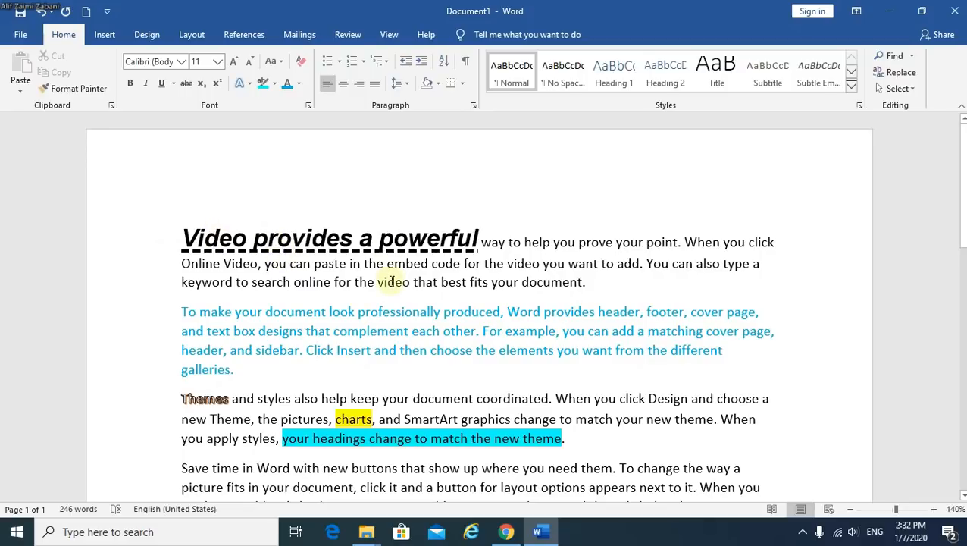
{"action": "scroll", "coordinate": [318, 282], "scroll_direction": "down", "scroll_amount": 4}
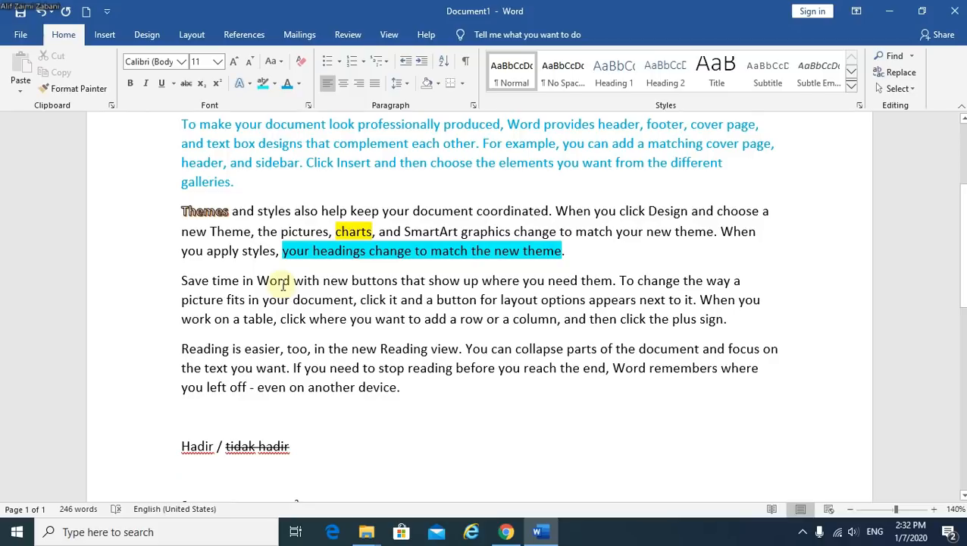
{"action": "scroll", "coordinate": [281, 283], "scroll_direction": "up", "scroll_amount": 3}
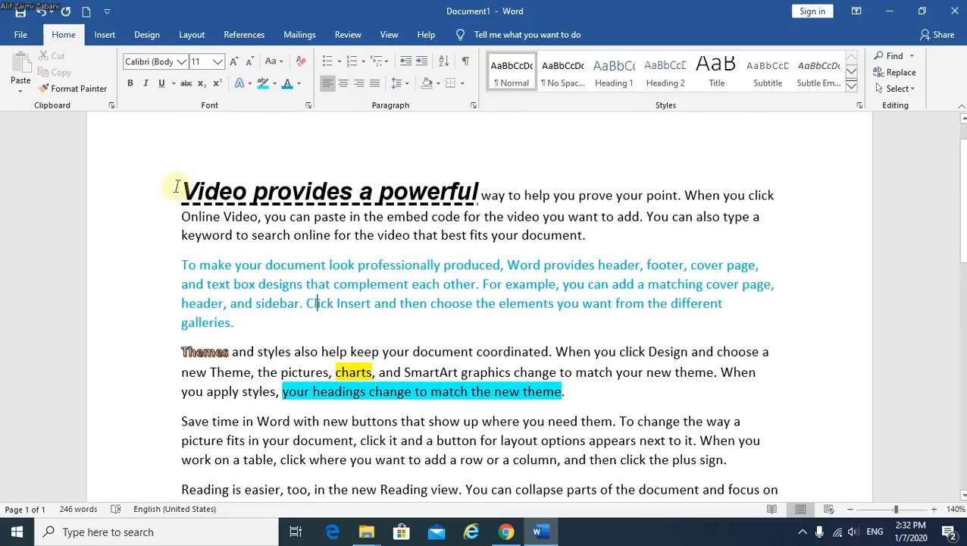
{"action": "left_click_drag", "start_coordinate": [181, 188], "coordinate": [476, 170]}
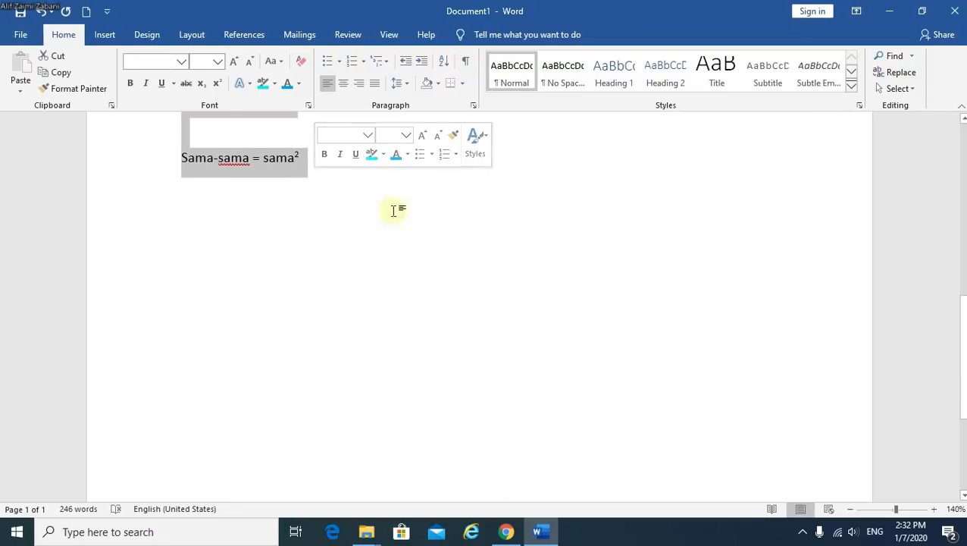
{"action": "scroll", "coordinate": [392, 208], "scroll_direction": "up", "scroll_amount": 10}
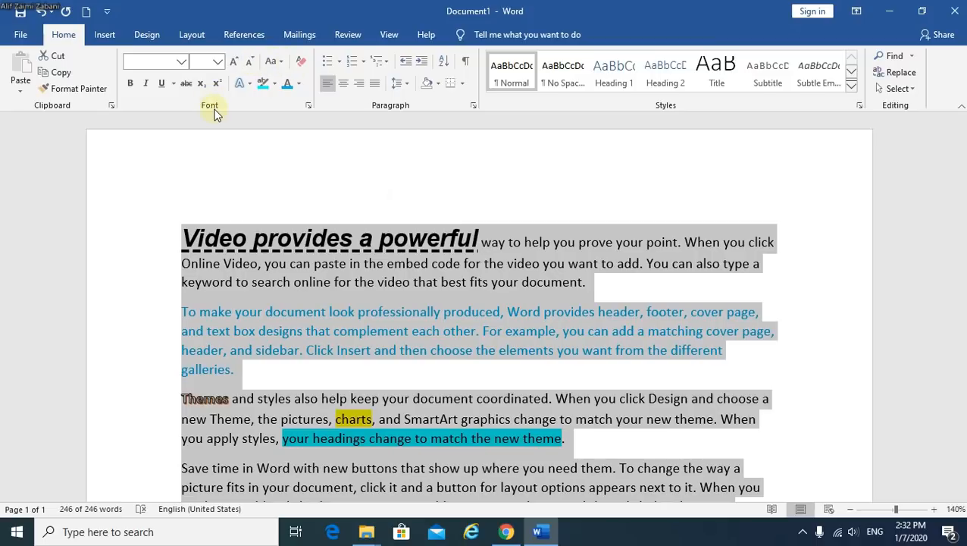
{"action": "left_click", "coordinate": [301, 66]}
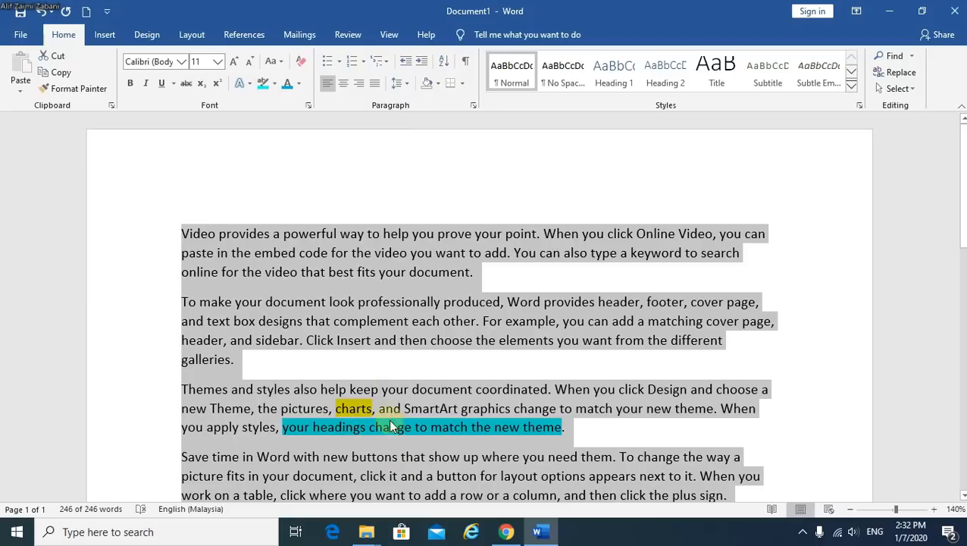
Remove the highlighting from "charts" through "your headings change to match the new theme" in the third paragraph by choosing No Color
{"action": "left_click", "coordinate": [336, 418]}
{"action": "scroll", "coordinate": [338, 356], "scroll_direction": "down", "scroll_amount": 3}
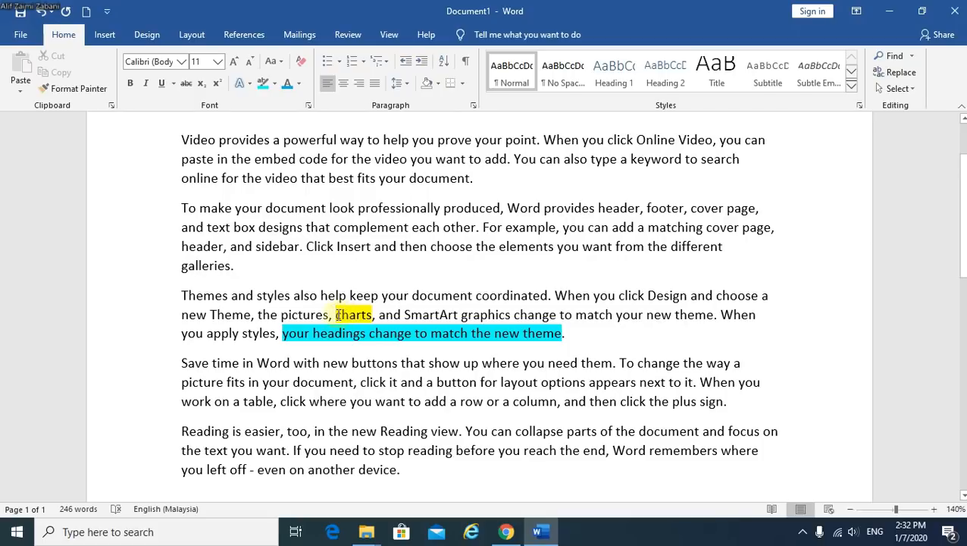
{"action": "left_click_drag", "start_coordinate": [338, 314], "coordinate": [562, 331]}
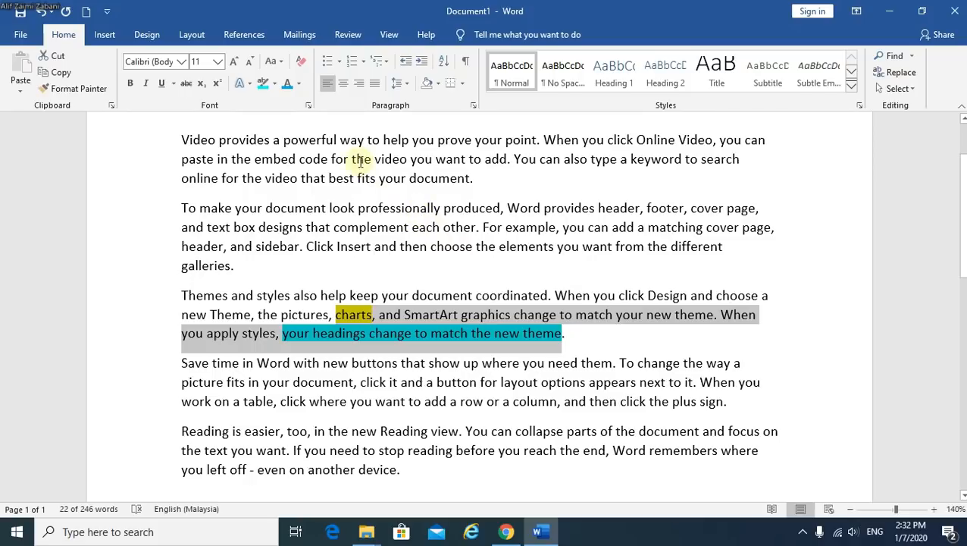
{"action": "left_click", "coordinate": [275, 84]}
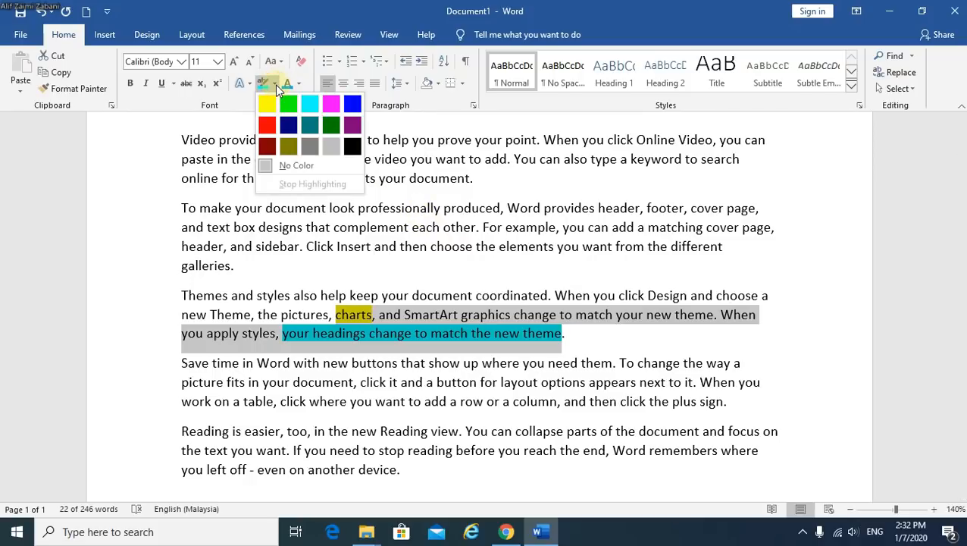
{"action": "left_click", "coordinate": [312, 166]}
{"action": "left_click", "coordinate": [562, 395]}
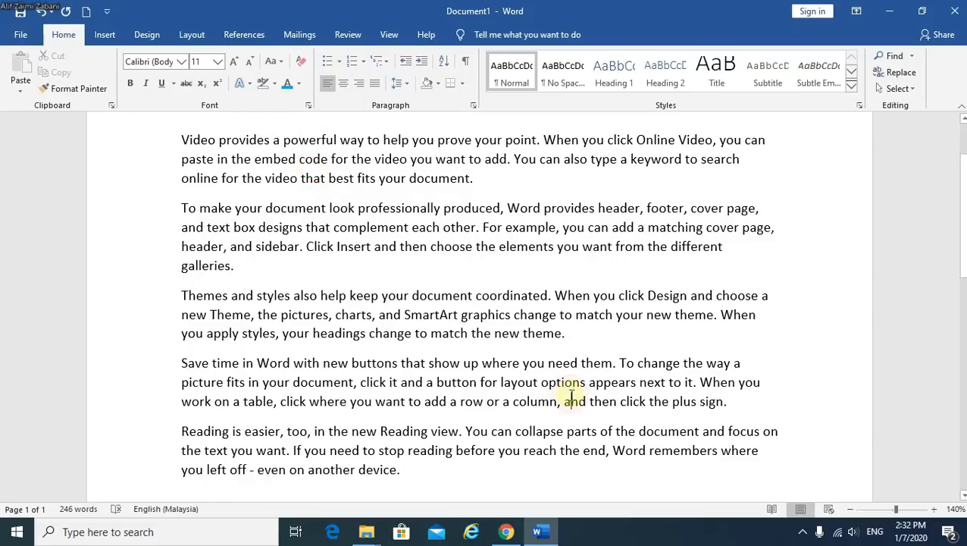
{"action": "scroll", "coordinate": [562, 395], "scroll_direction": "up", "scroll_amount": 2}
{"action": "scroll", "coordinate": [481, 333], "scroll_direction": "down", "scroll_amount": 7}
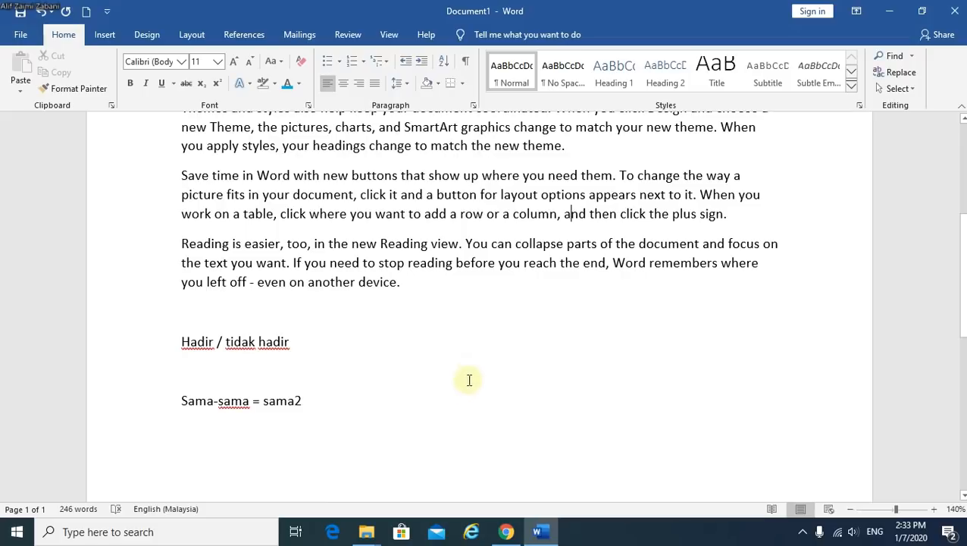
{"action": "left_click", "coordinate": [351, 316]}
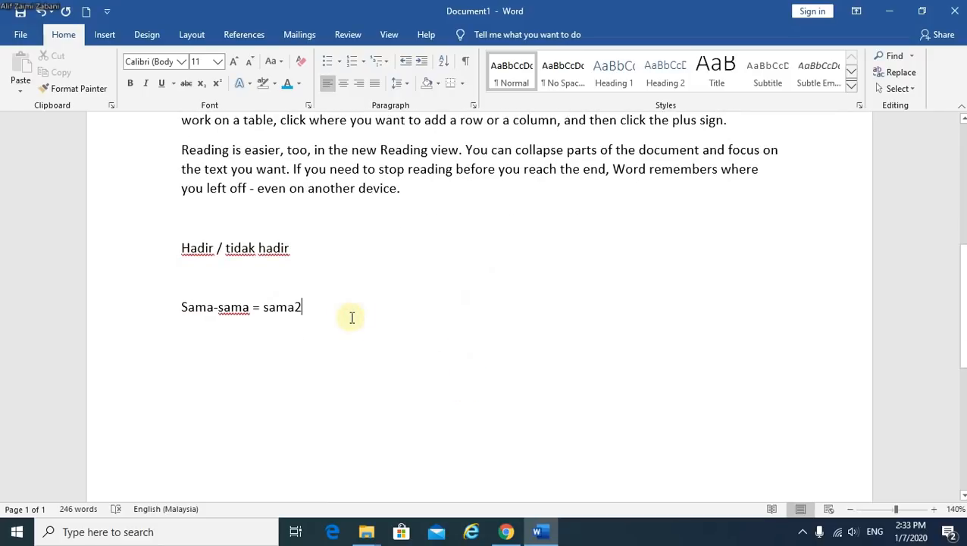